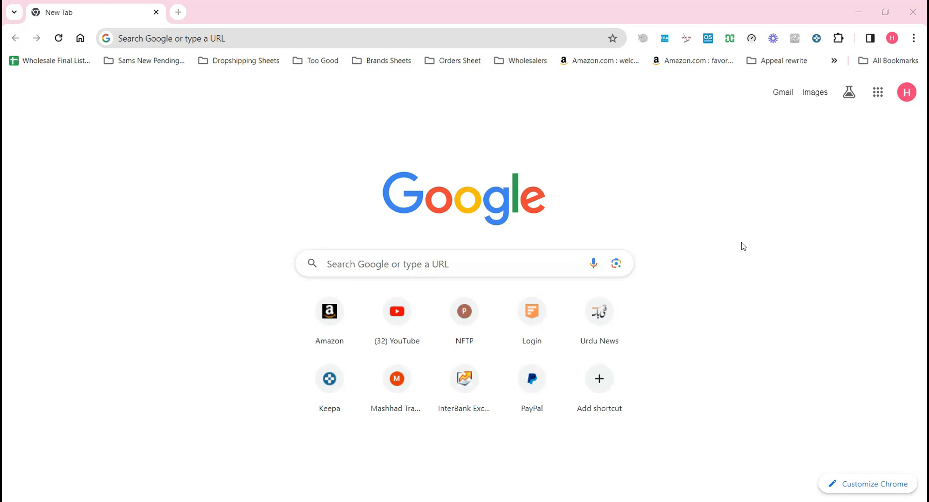
# Search Google for fiverr and open the 'Fiverr - Freelance Services Marketplace' result.
pyautogui.click(321, 41)
pyautogui.write('fiverr')
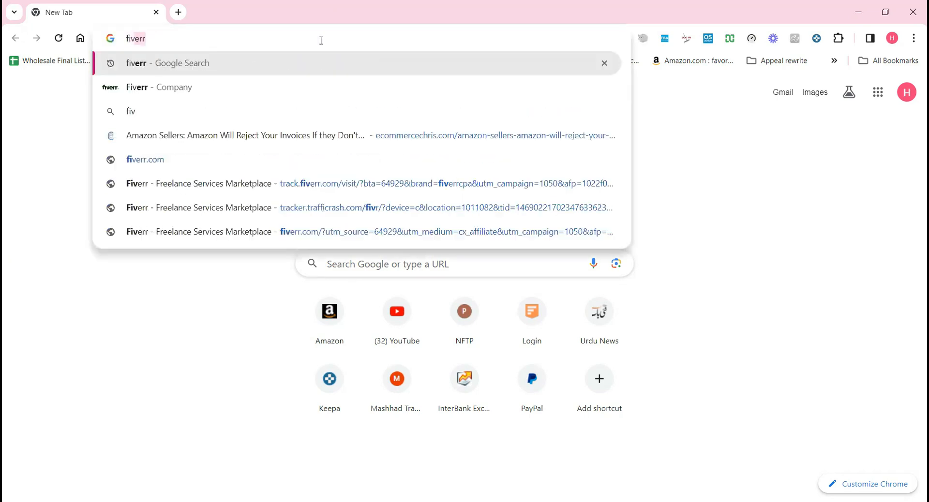
pyautogui.press('Return')
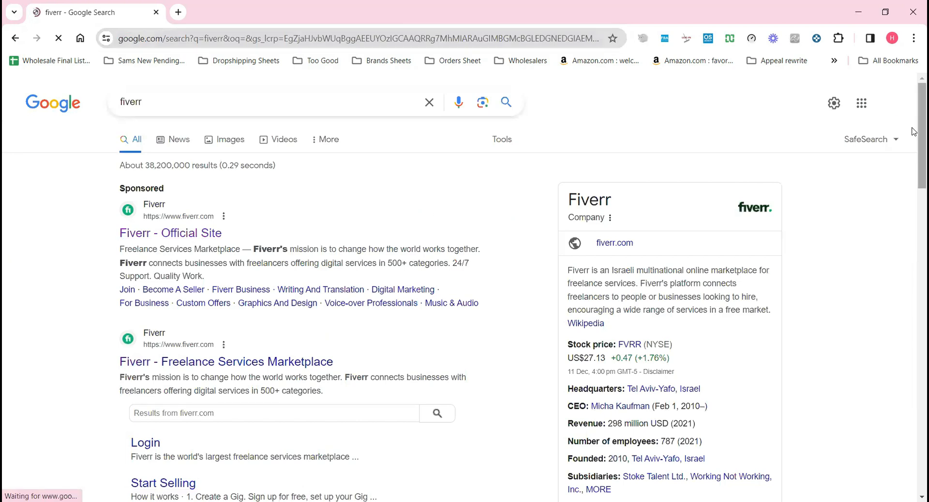
pyautogui.scroll(-1, 913, 147)
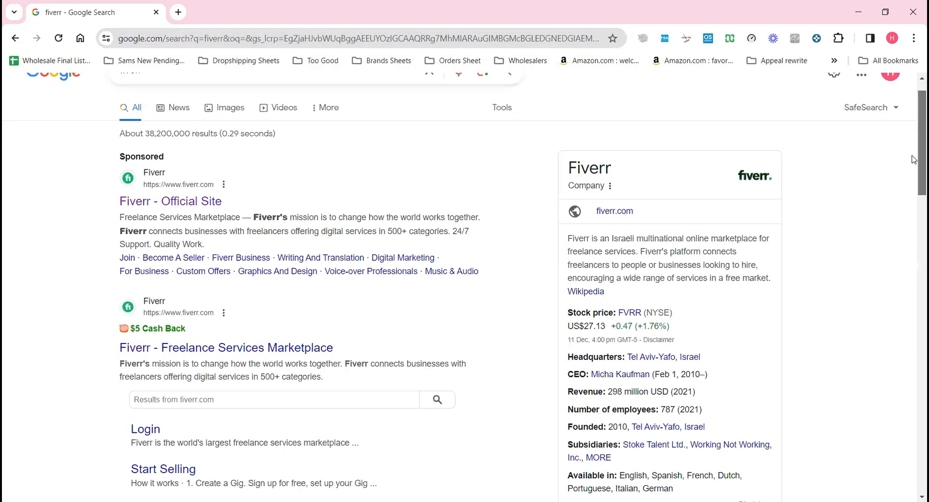
pyautogui.scroll(-3, 914, 155)
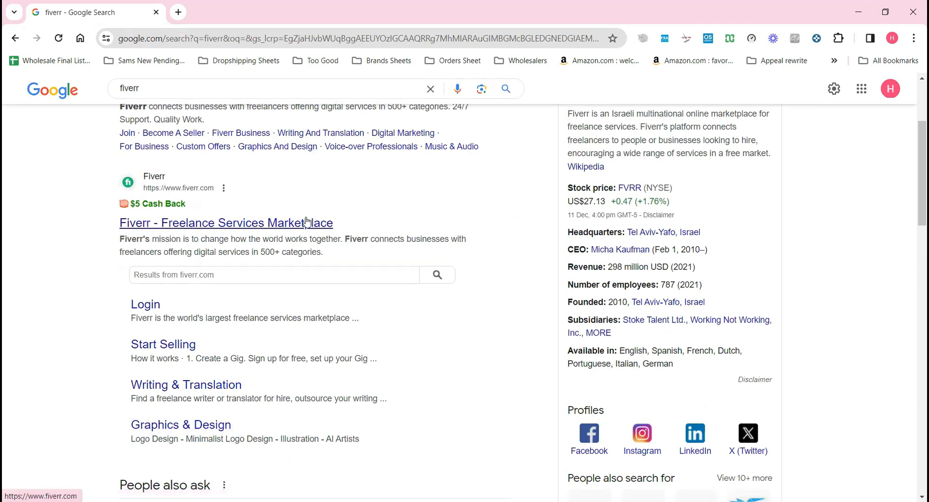
pyautogui.click(286, 224)
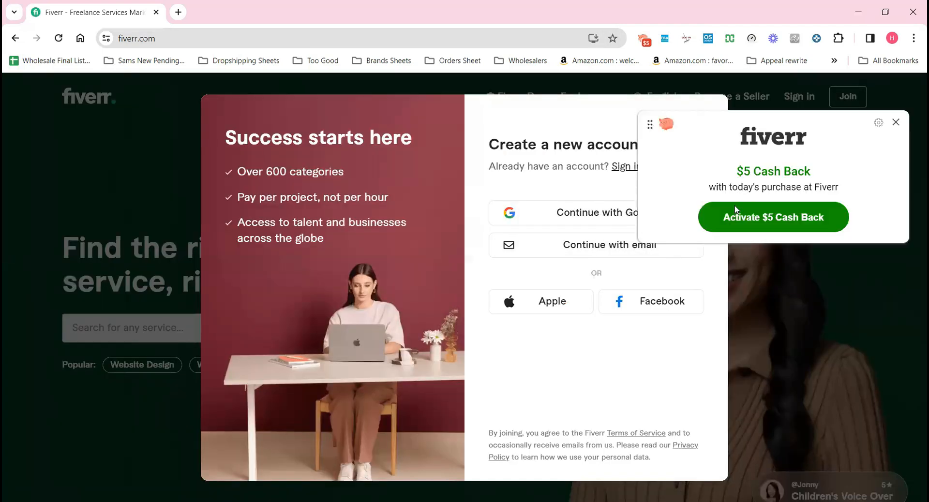
# Dismiss the cashback popup and sign up with an email address and a valid password.
pyautogui.click(895, 122)
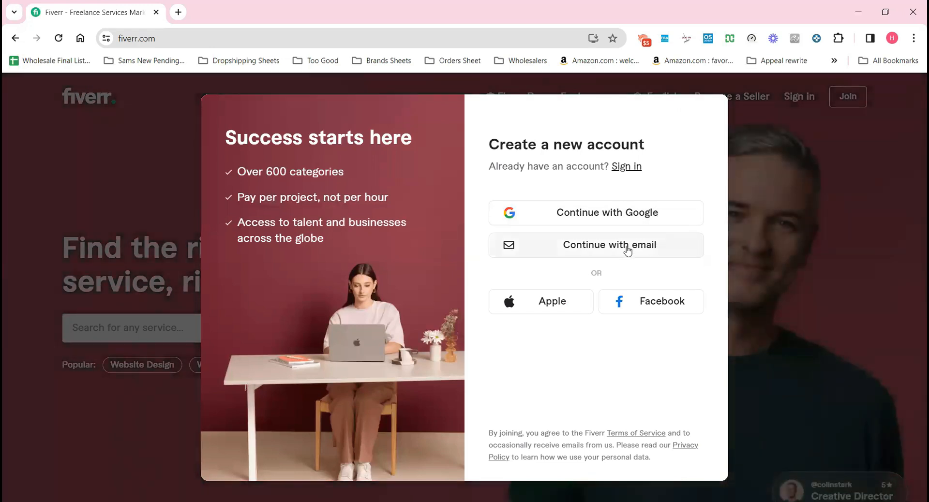
pyautogui.click(627, 250)
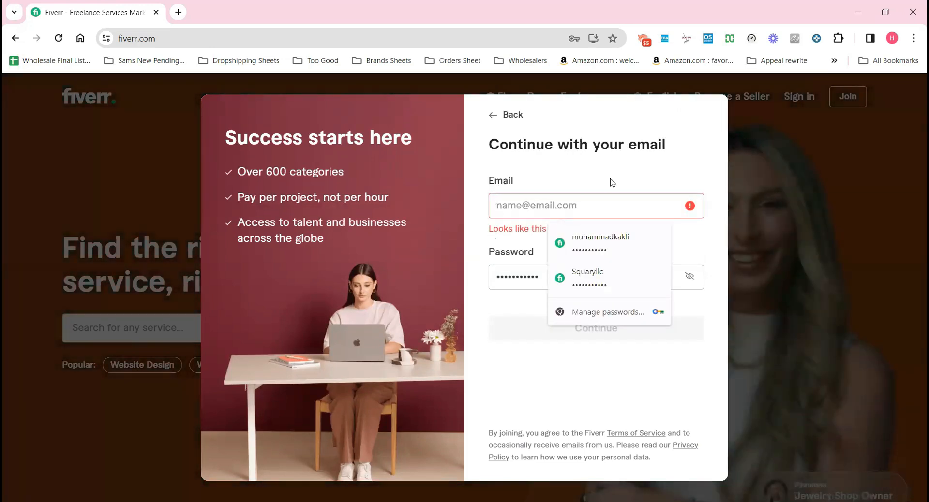
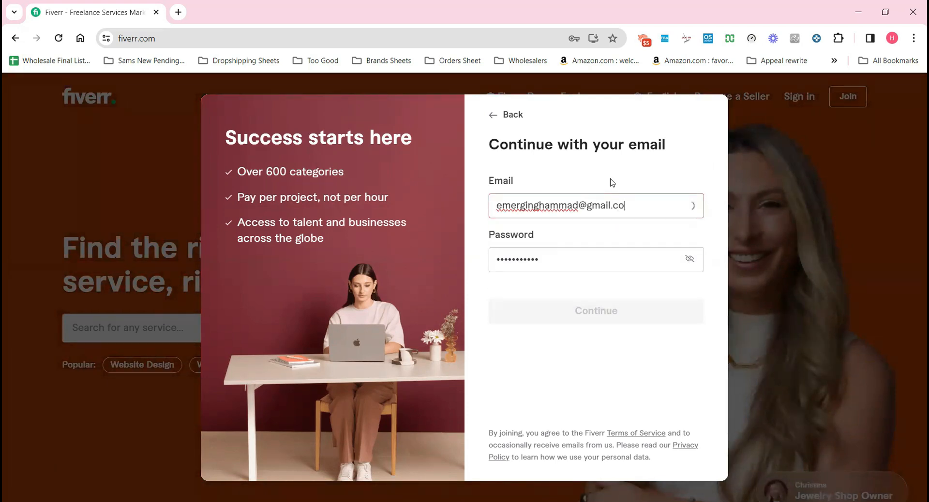
pyautogui.press('Tab')
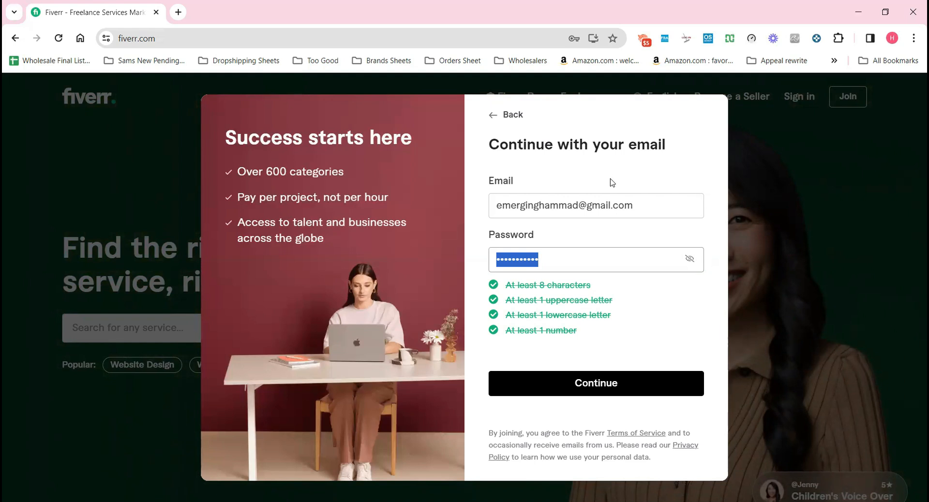
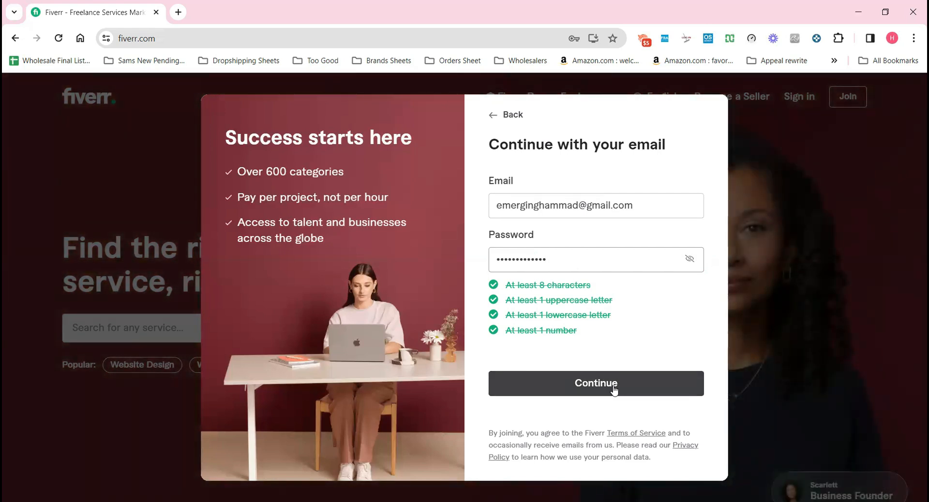
pyautogui.click(614, 390)
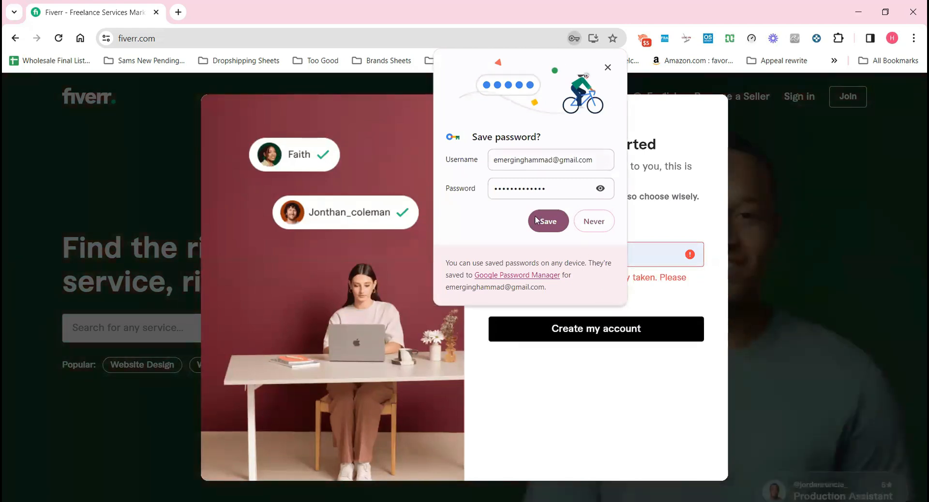
# Save the new Fiverr login in Chrome's password manager.
pyautogui.click(607, 68)
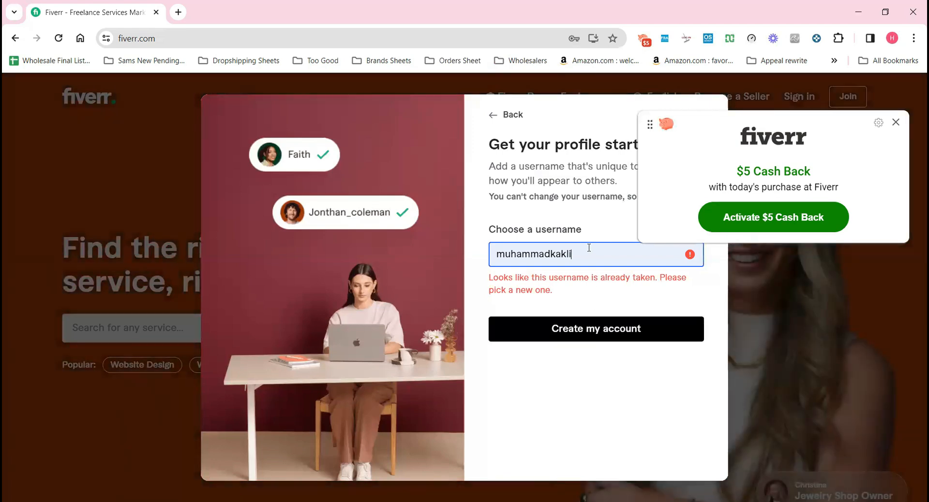
pyautogui.click(573, 38)
pyautogui.click(544, 220)
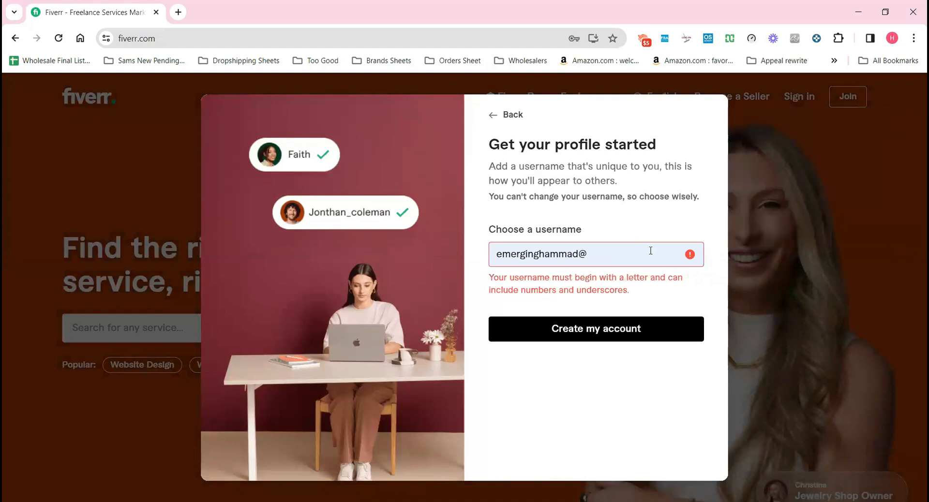
# Replace the taken username with an available one and create the account.
pyautogui.tripleClick(626, 260)
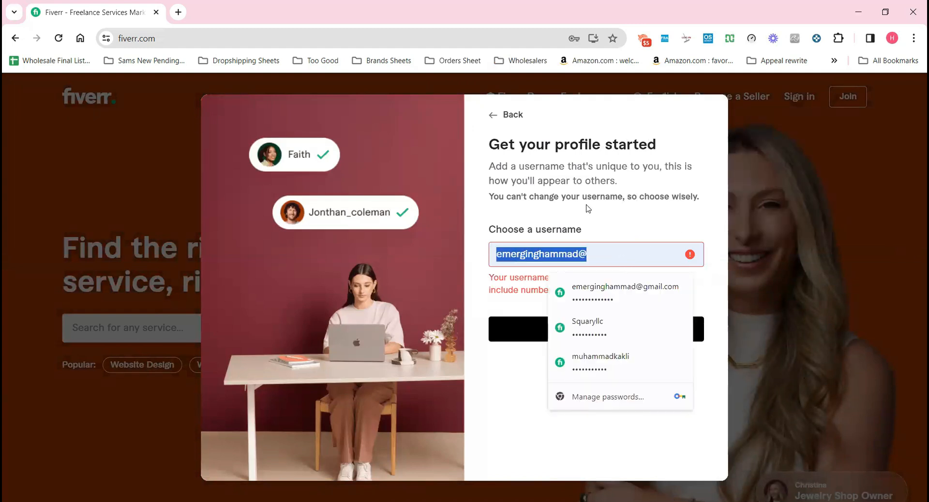
pyautogui.write('emer')
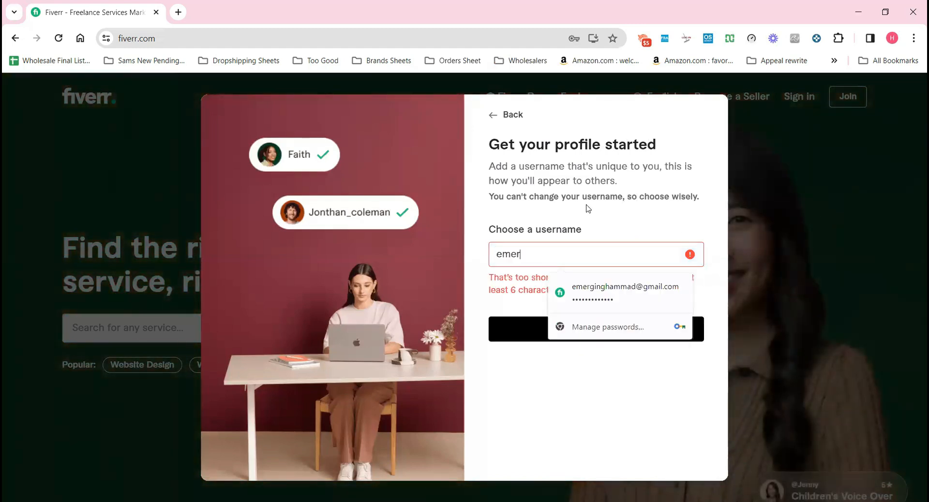
pyautogui.write('ginghammad')
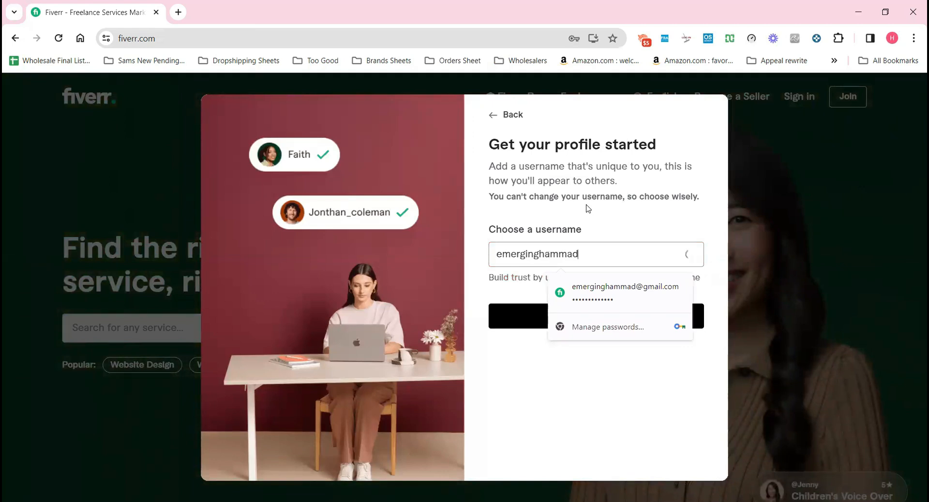
pyautogui.click(583, 408)
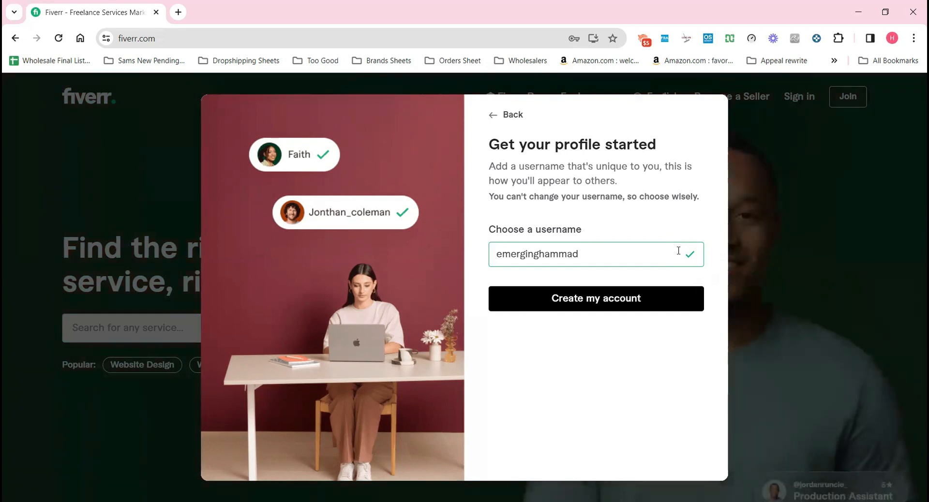
pyautogui.click(640, 253)
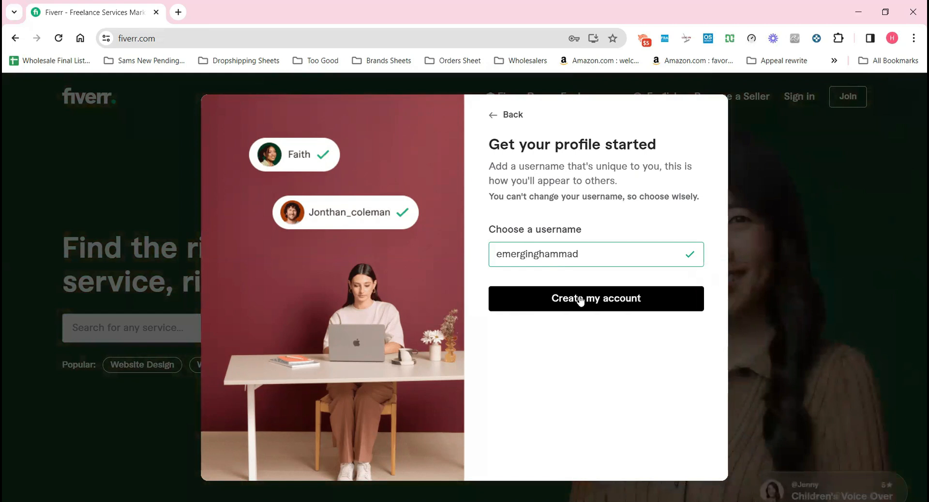
pyautogui.click(601, 303)
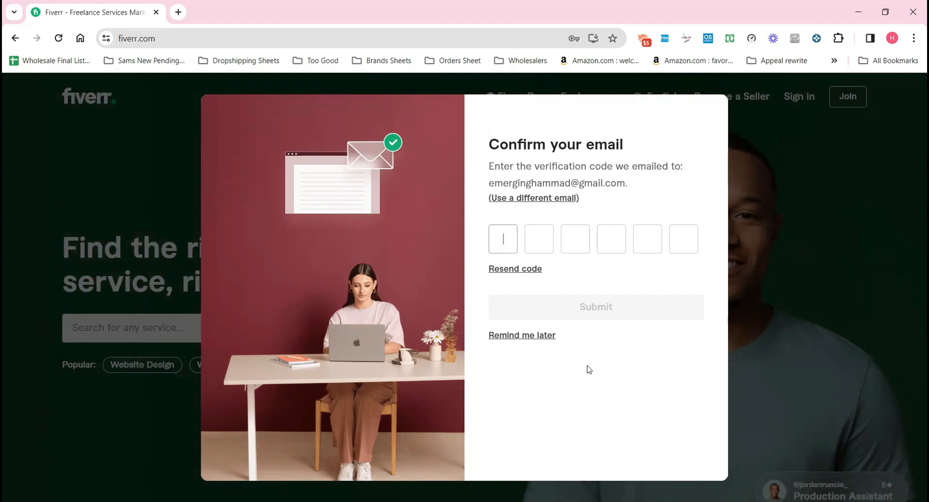
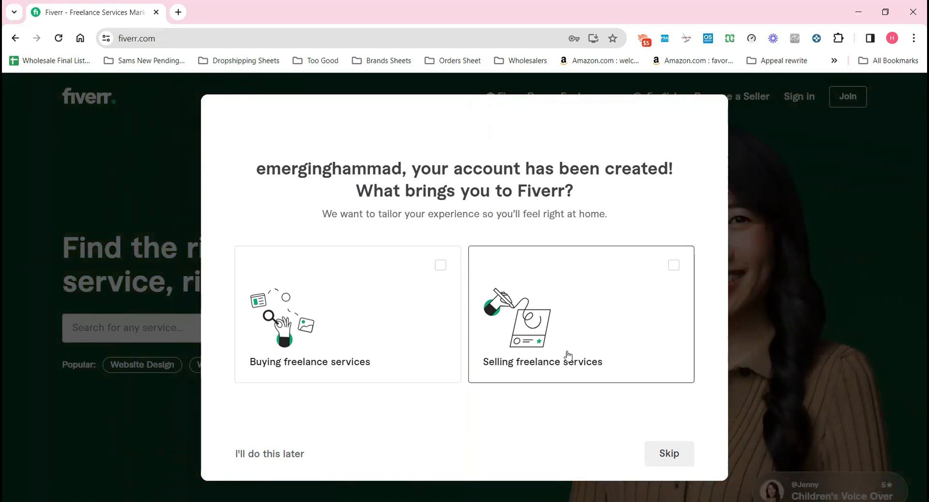
# Select both 'Selling freelance services' and 'Buying freelance services' as reasons for joining.
pyautogui.click(673, 266)
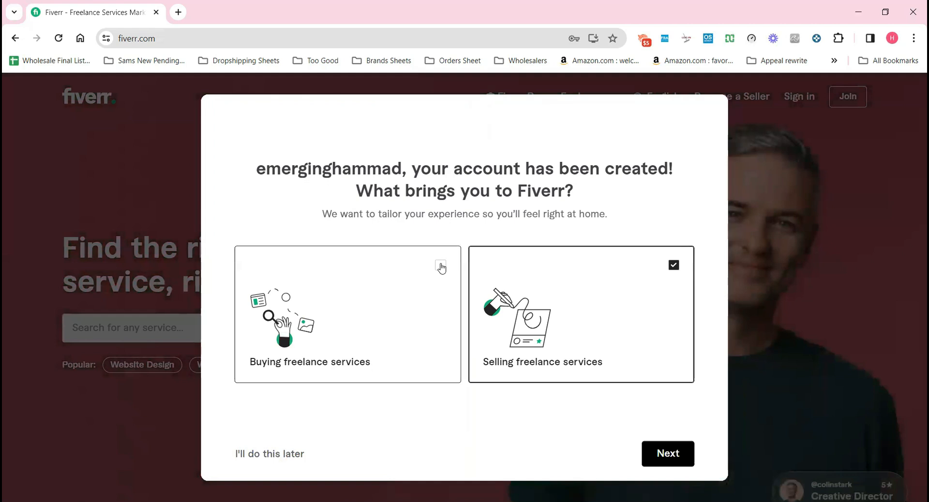
pyautogui.click(441, 266)
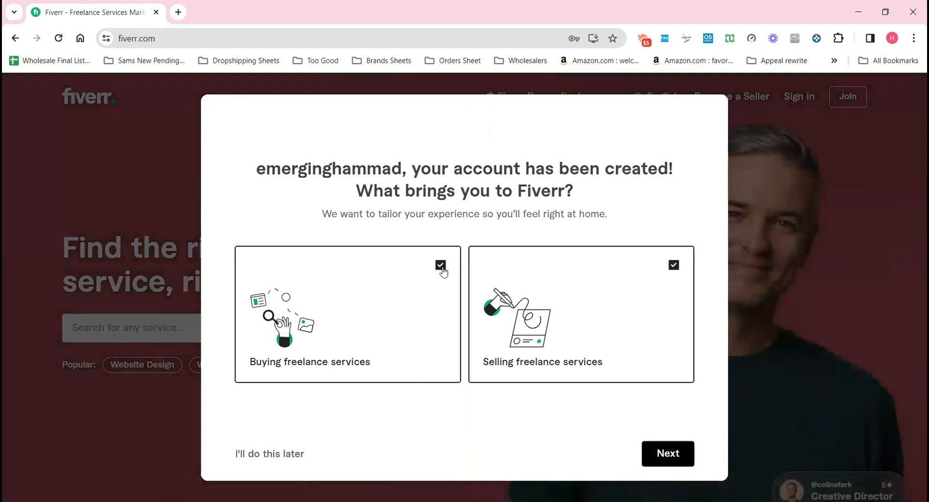
pyautogui.click(441, 267)
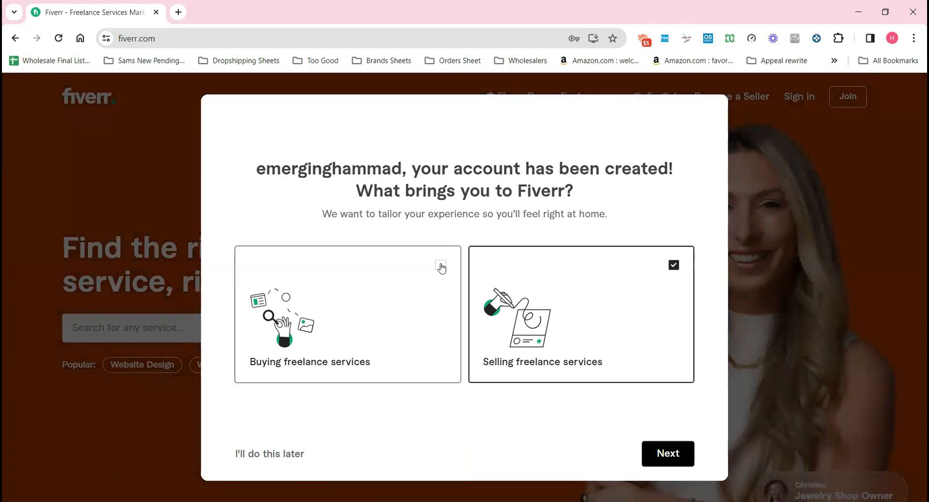
pyautogui.click(440, 266)
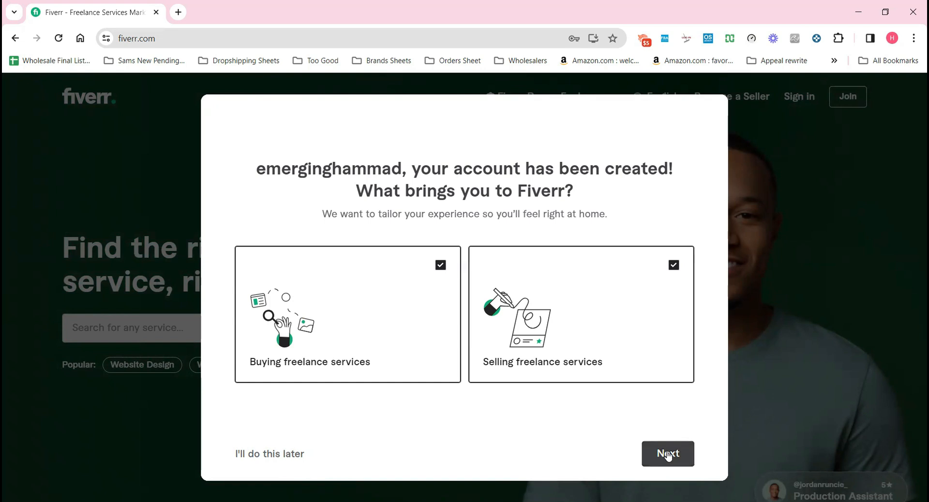
# Answer 'My primary job or business' and 'A side project', then 'Just me' for company size.
pyautogui.click(667, 453)
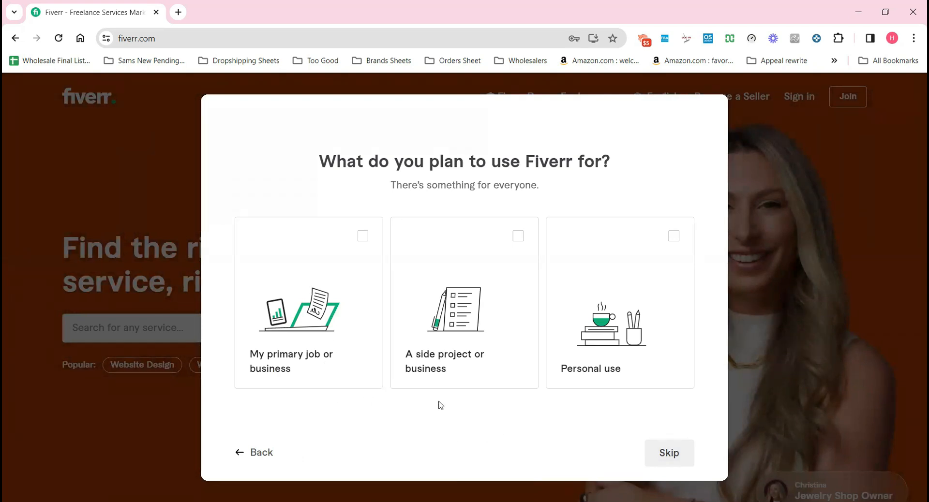
pyautogui.click(363, 237)
pyautogui.click(518, 238)
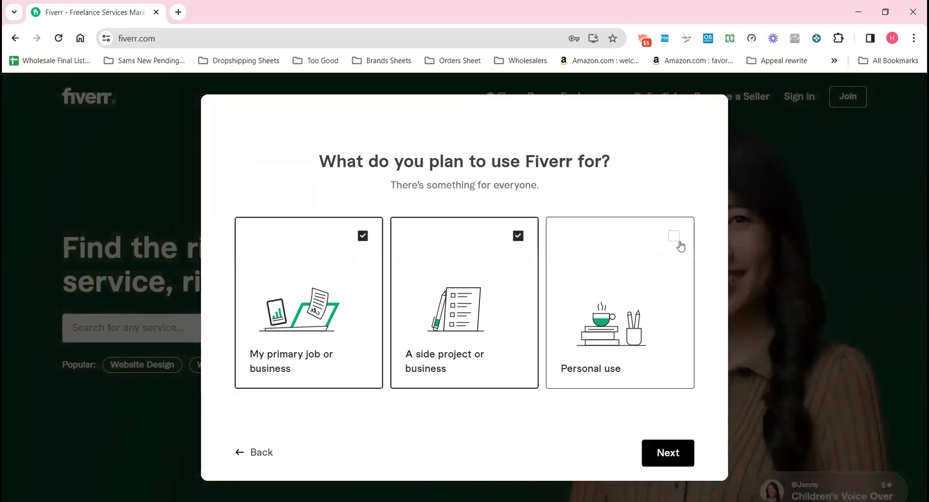
pyautogui.click(673, 238)
pyautogui.click(674, 451)
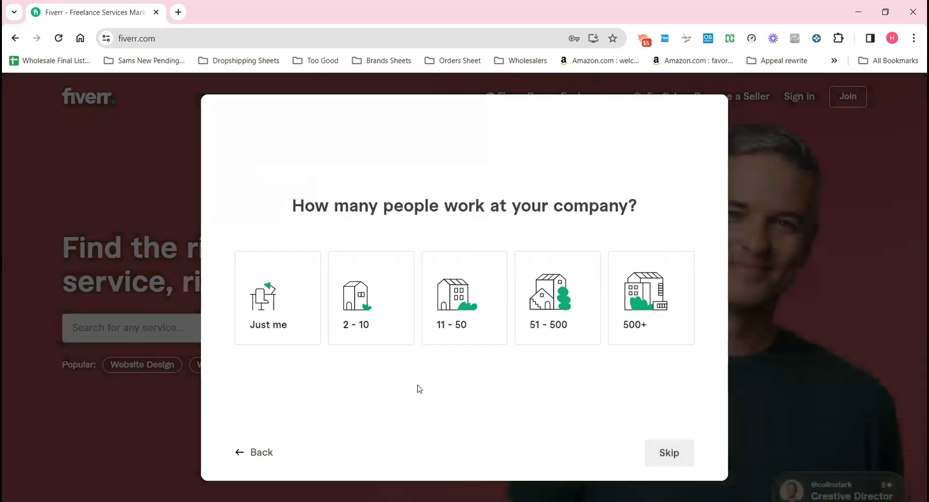
pyautogui.click(276, 309)
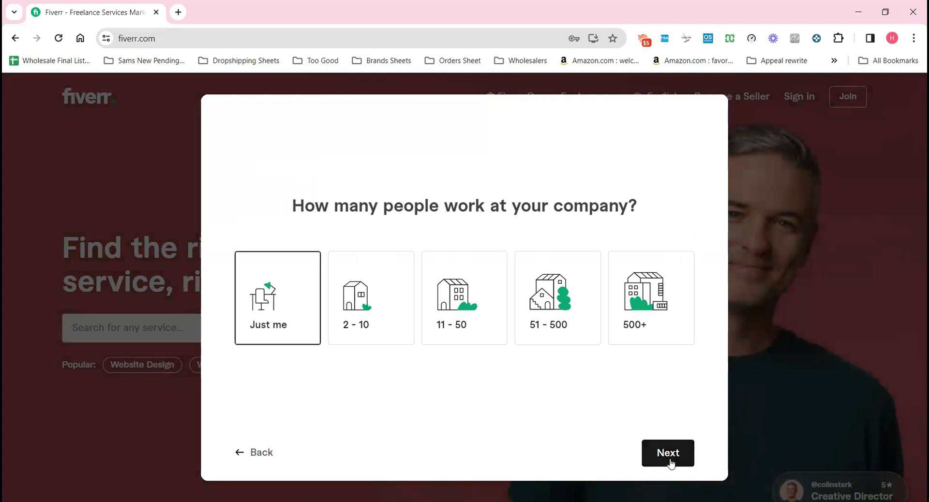
pyautogui.click(670, 453)
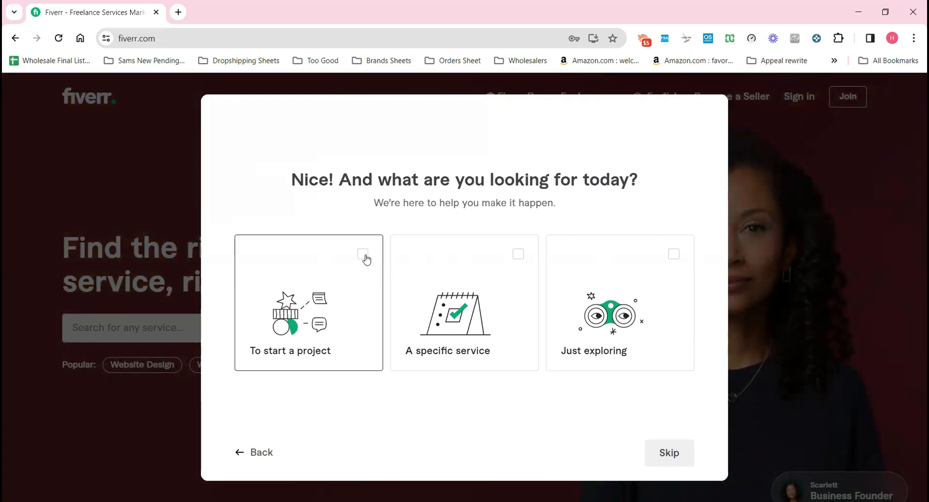
# Choose 'A specific service' and 'To start a project', then finish the questions.
pyautogui.click(518, 254)
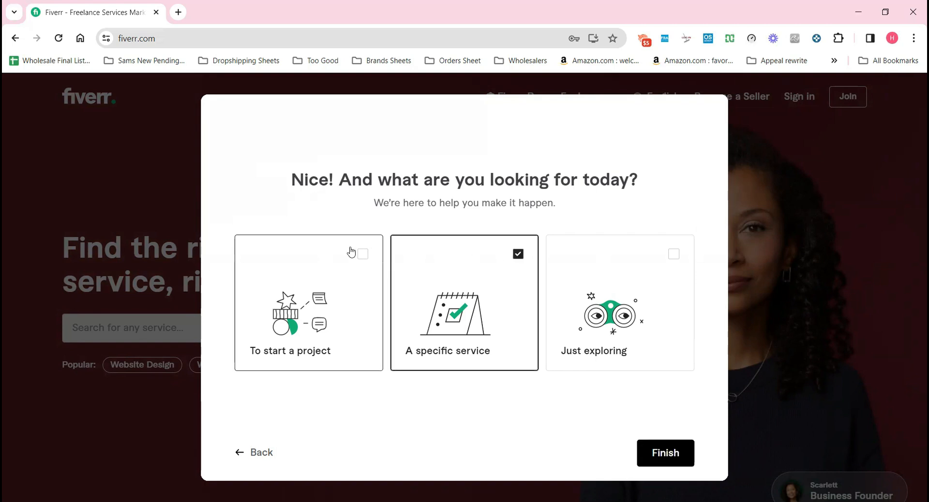
pyautogui.click(363, 254)
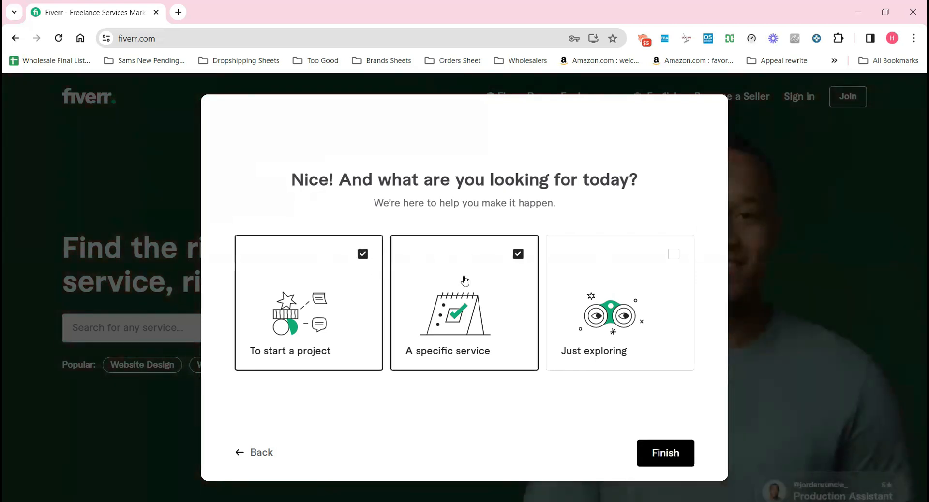
pyautogui.click(361, 259)
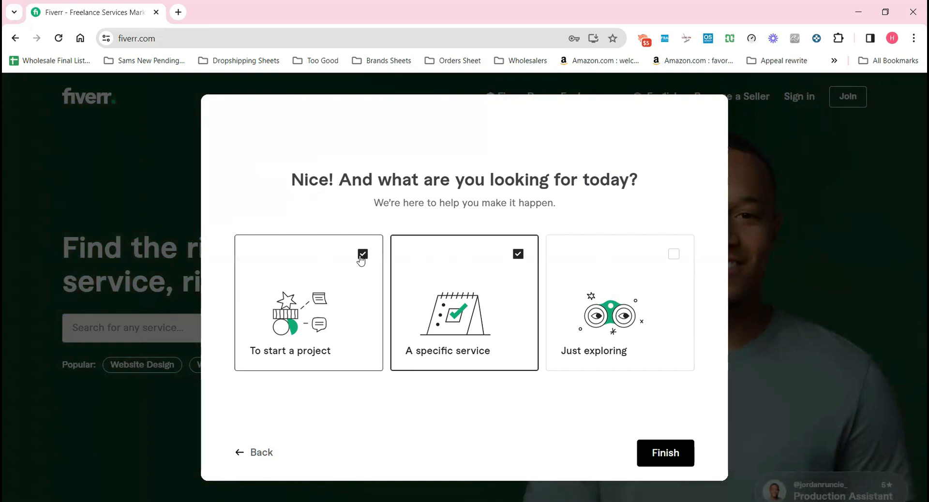
pyautogui.click(362, 256)
pyautogui.click(663, 453)
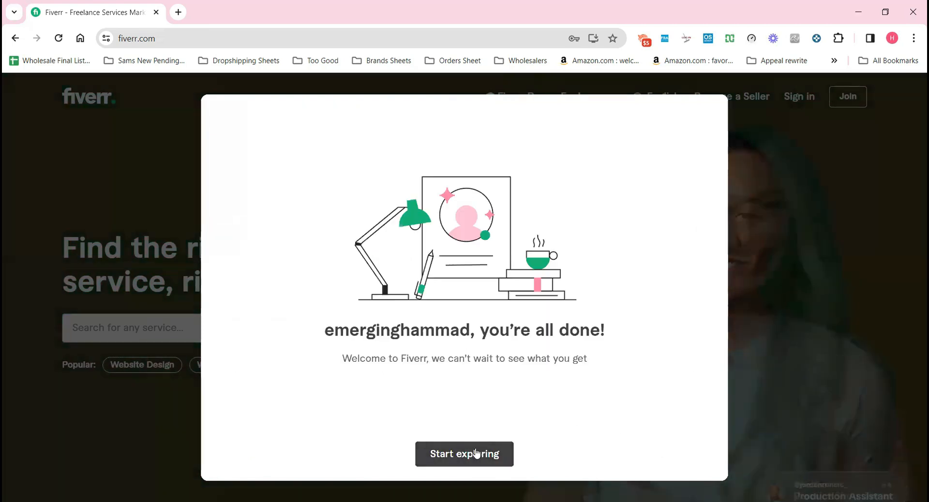
# Leave the welcome screen and close the 'Buying something for work?' popup.
pyautogui.click(476, 453)
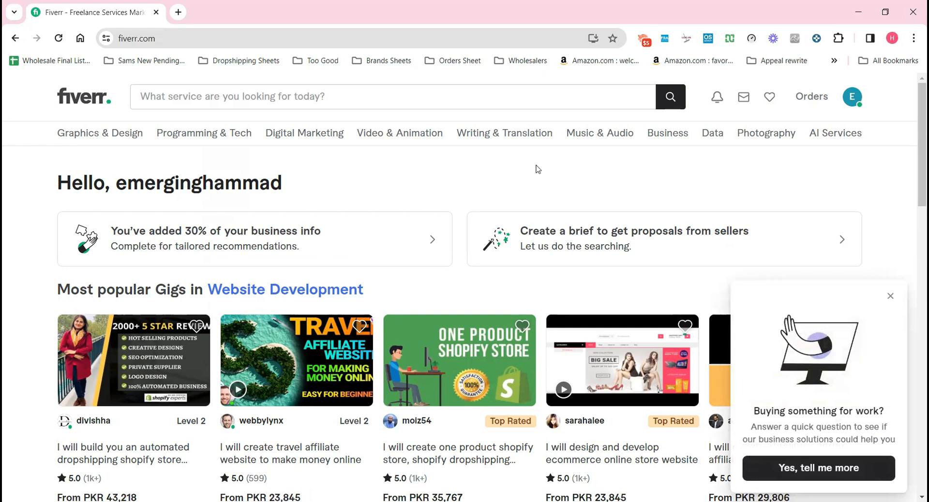
pyautogui.click(890, 297)
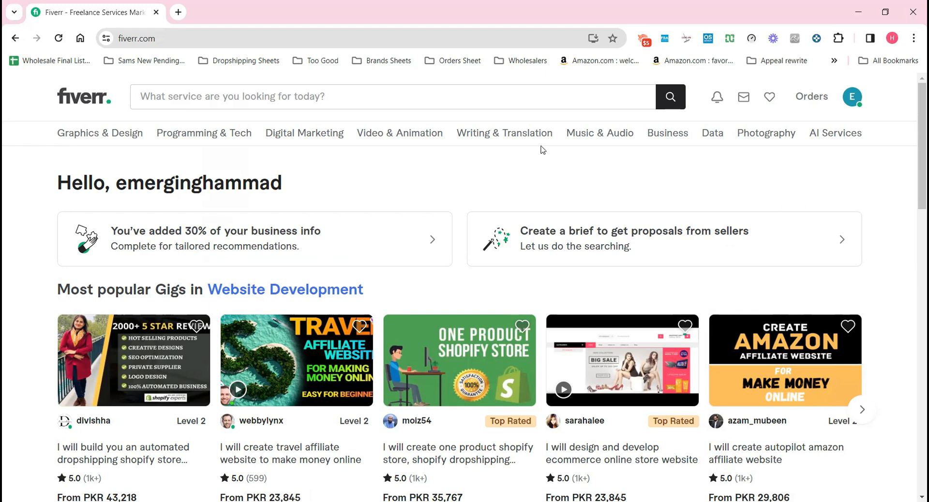
# Search Fiverr for 'amazon virtual assistant' gigs.
pyautogui.click(528, 98)
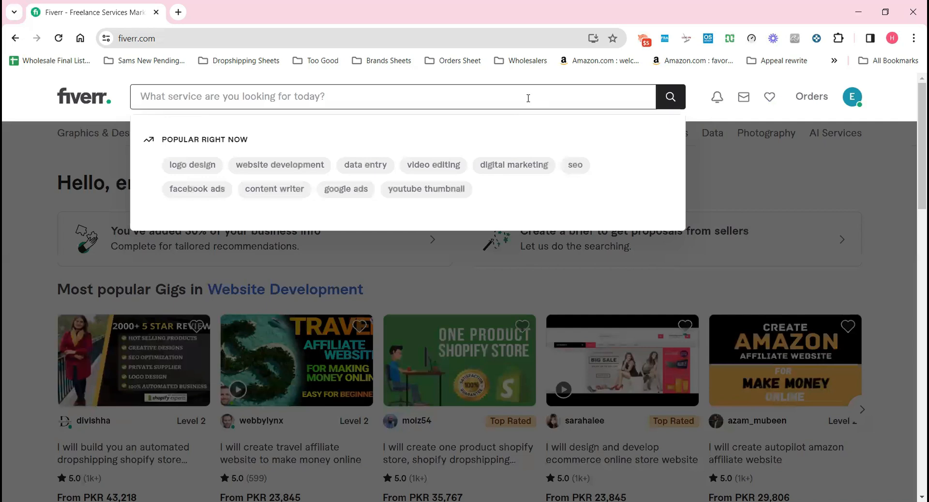
pyautogui.write('amazo')
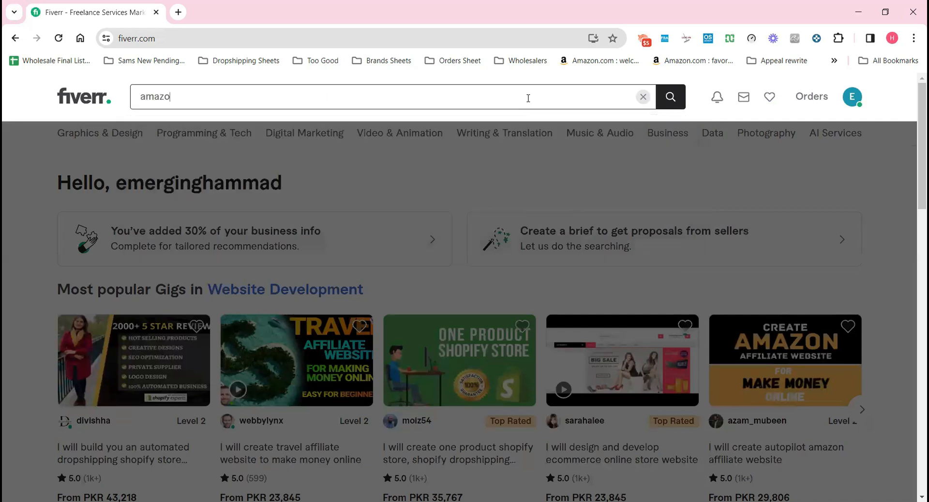
pyautogui.write('n virtual ')
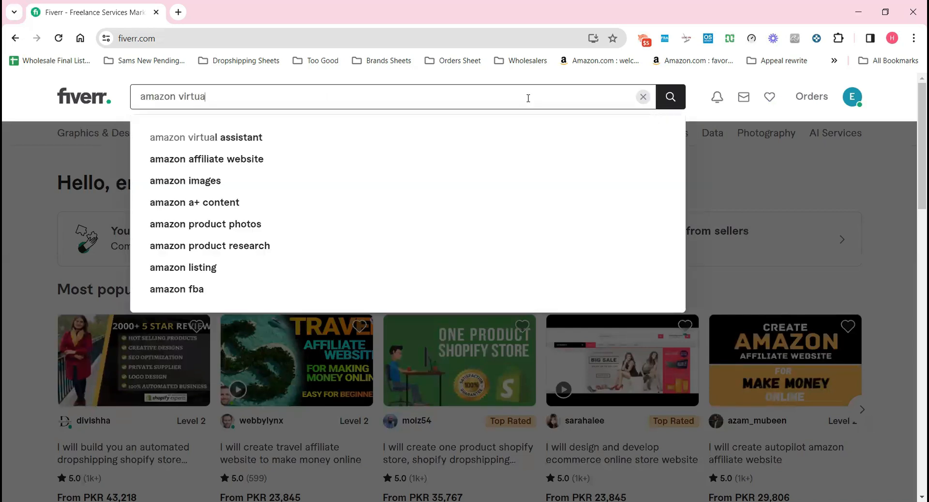
pyautogui.write('assis')
pyautogui.click(238, 138)
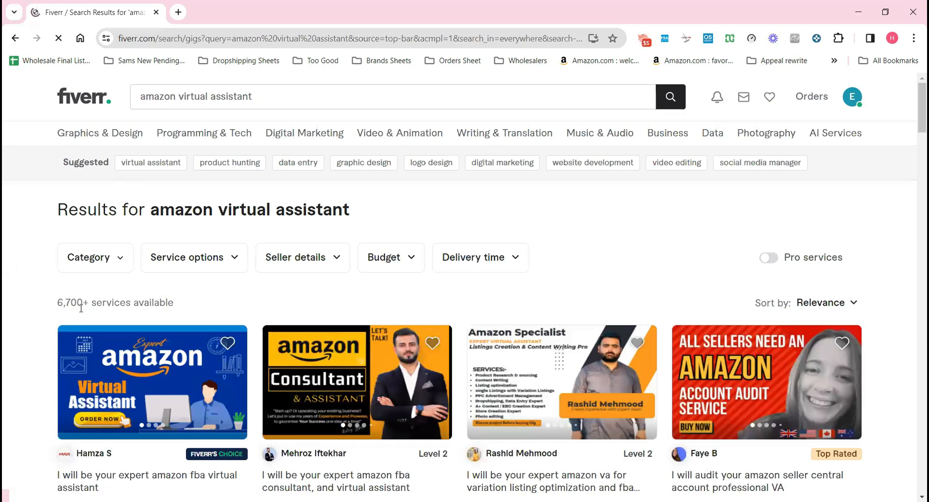
pyautogui.scroll(-1, 913, 118)
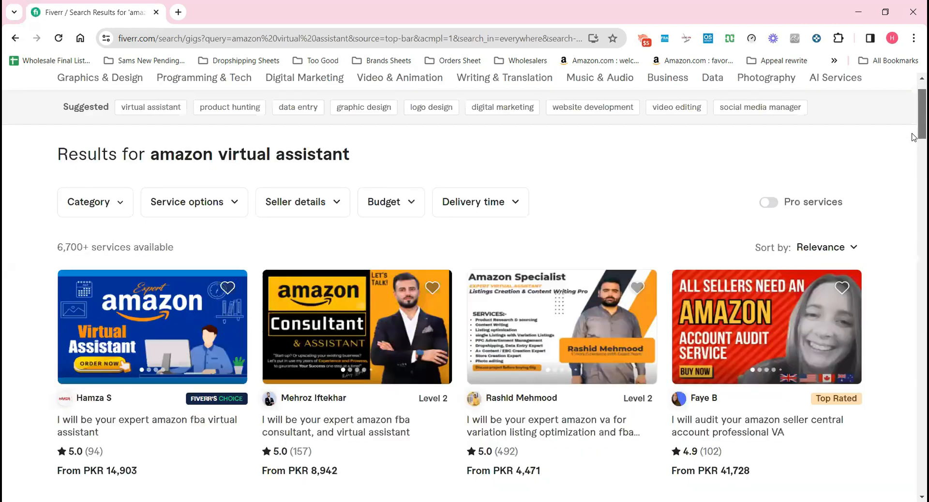
pyautogui.scroll(-3, 913, 138)
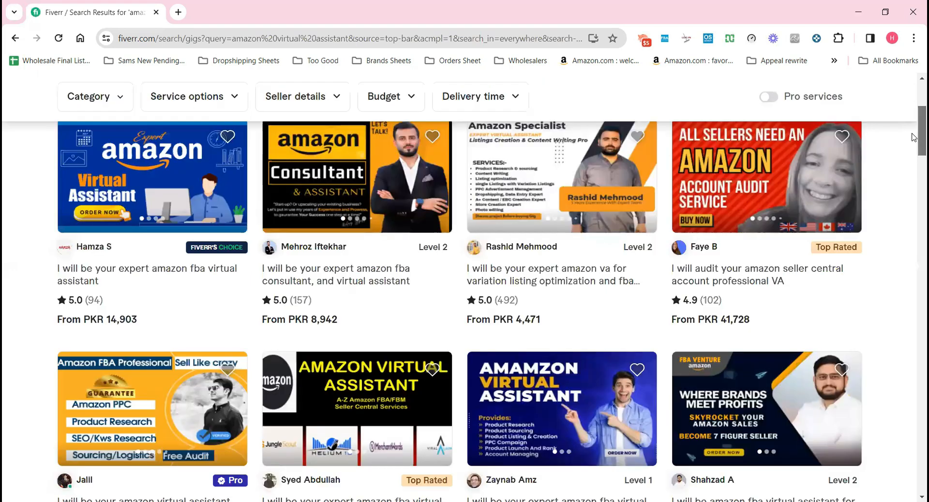
# Browse the gig results, noting review counts of 492, 94 and 102.
pyautogui.doubleClick(506, 299)
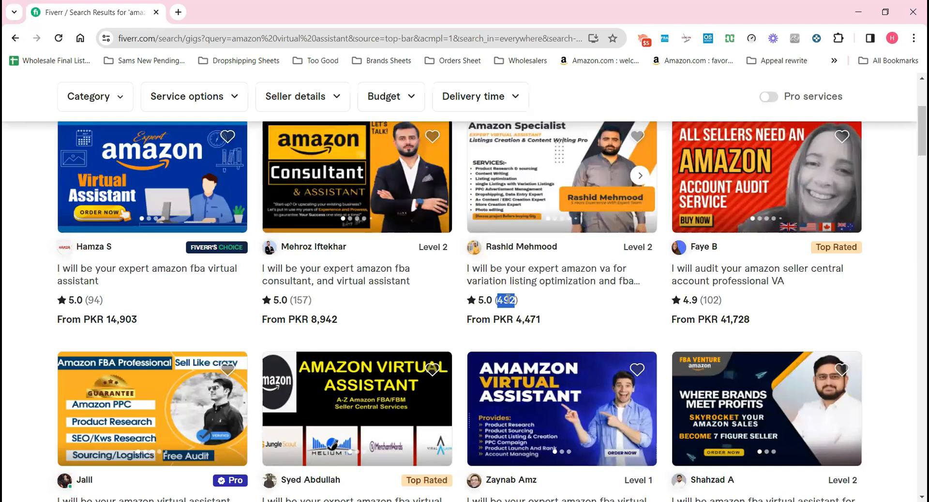
pyautogui.doubleClick(93, 300)
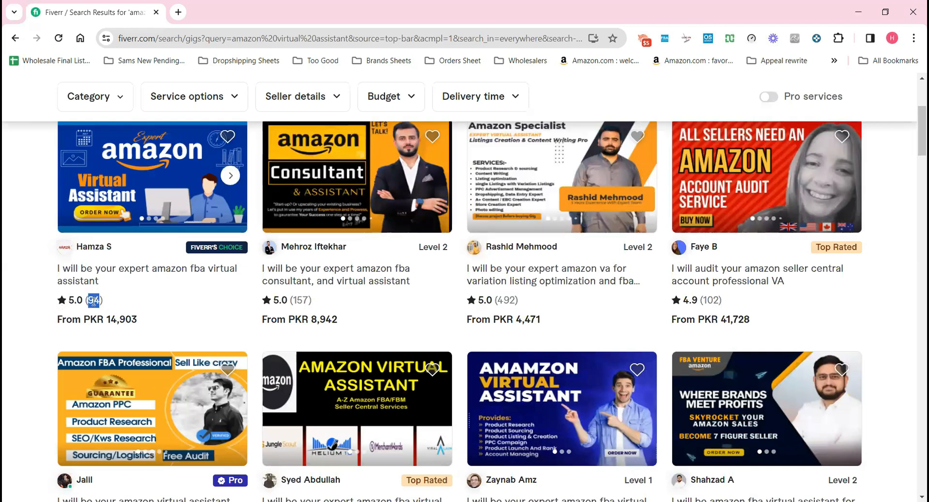
pyautogui.doubleClick(710, 300)
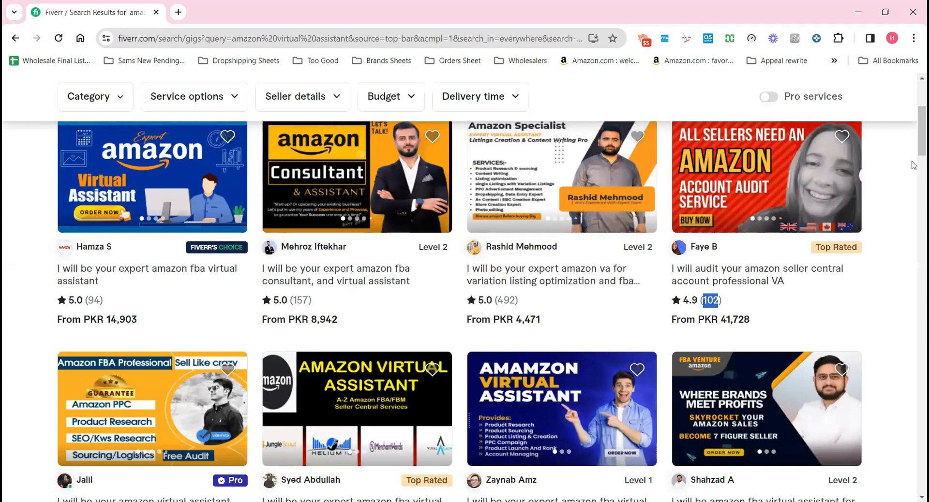
pyautogui.scroll(-5, 913, 165)
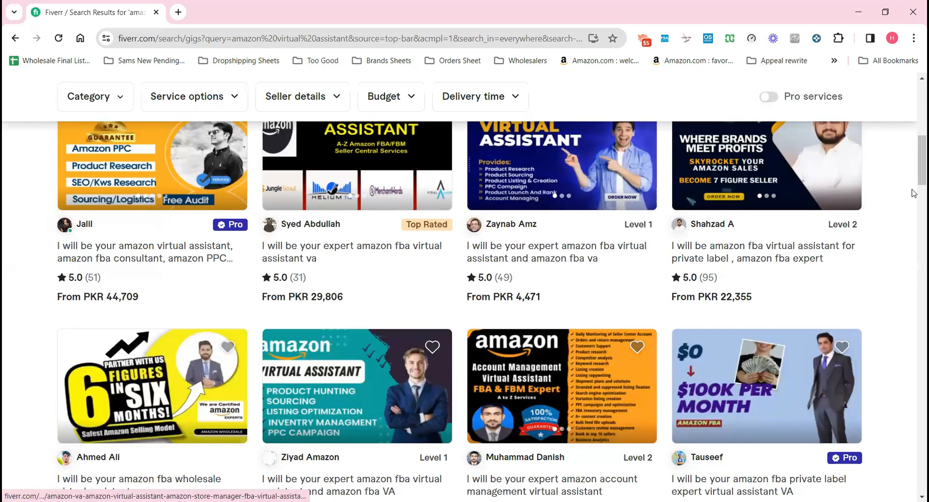
pyautogui.scroll(-5, 914, 196)
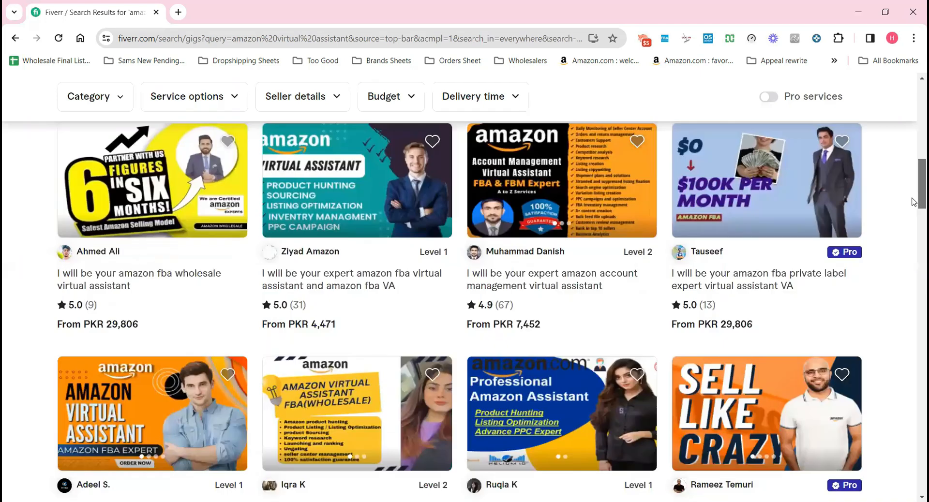
pyautogui.scroll(-1, 913, 202)
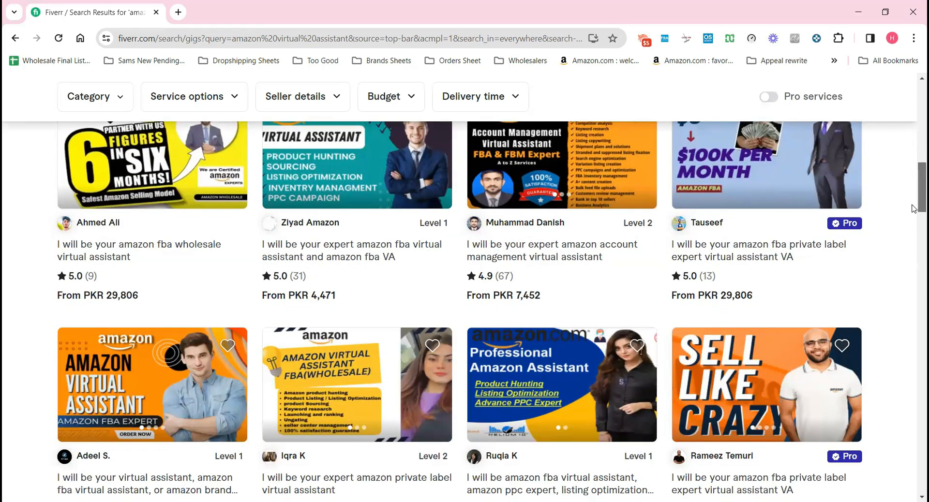
pyautogui.scroll(-5, 913, 201)
pyautogui.scroll(-1, 913, 228)
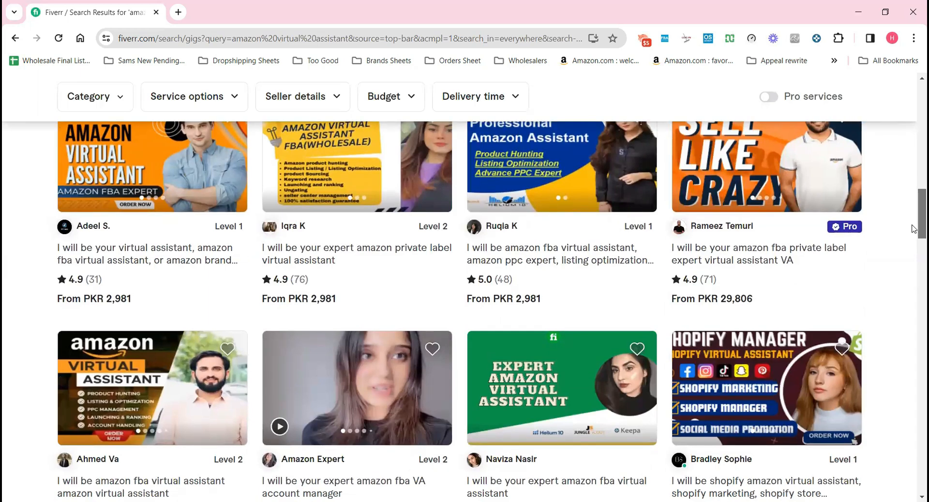
pyautogui.scroll(10, 913, 229)
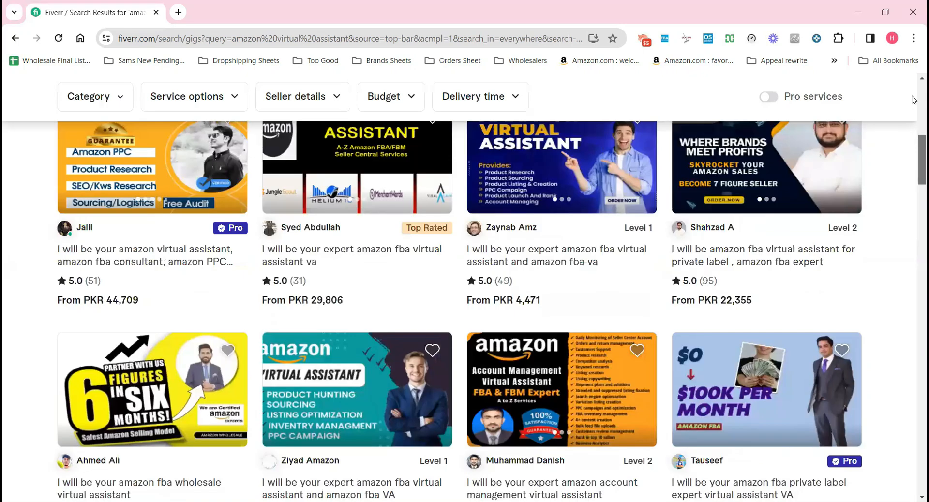
pyautogui.scroll(10, 478, 203)
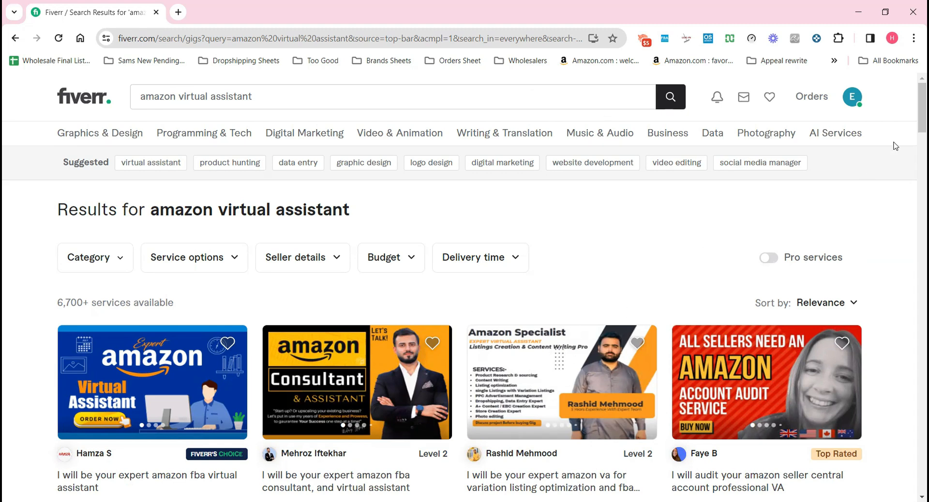
# Open the account menu from the profile avatar over the search results.
pyautogui.click(852, 97)
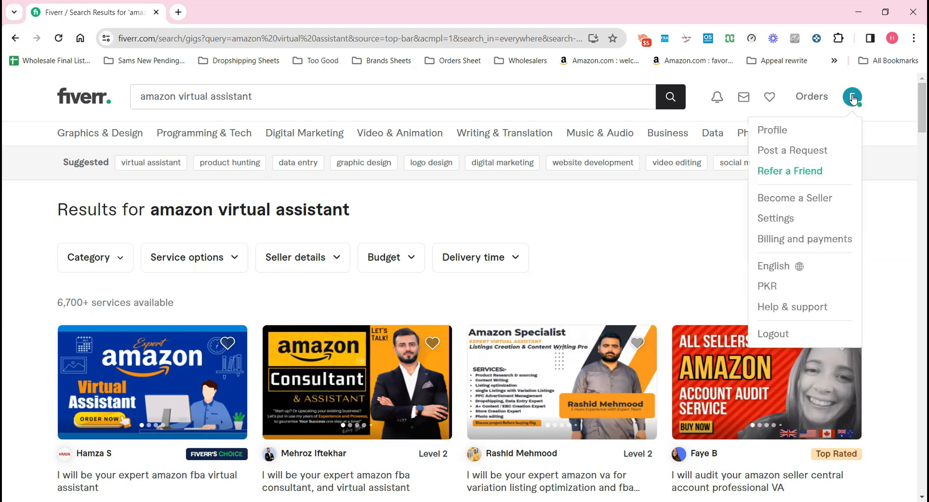
# Go to the Start Selling page from the account menu.
pyautogui.click(818, 203)
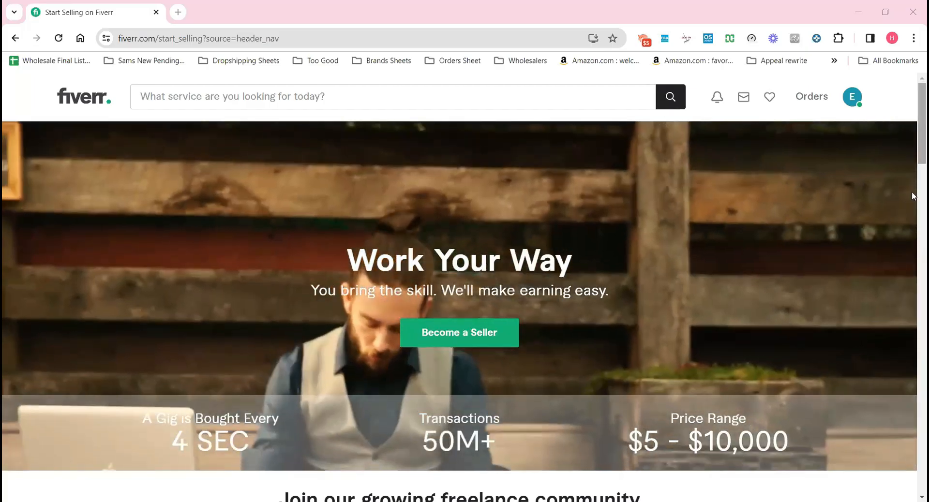
pyautogui.scroll(-9, 912, 196)
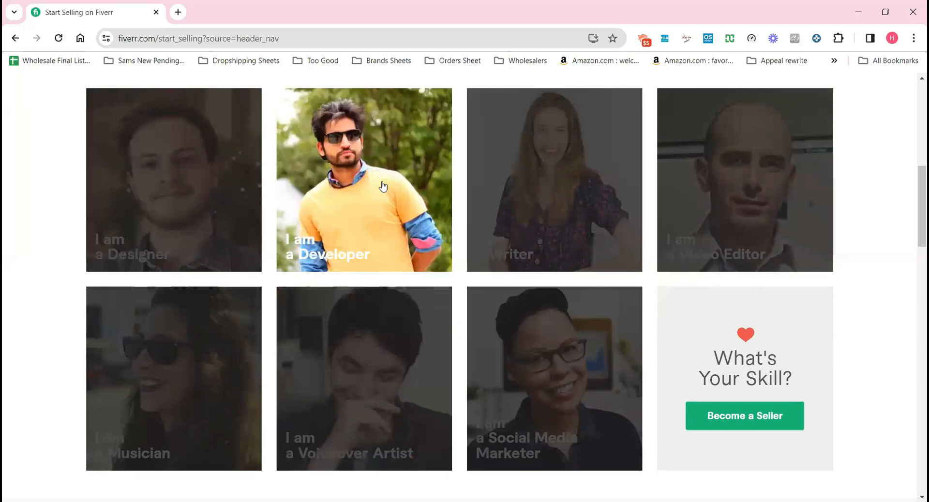
pyautogui.scroll(2, 890, 239)
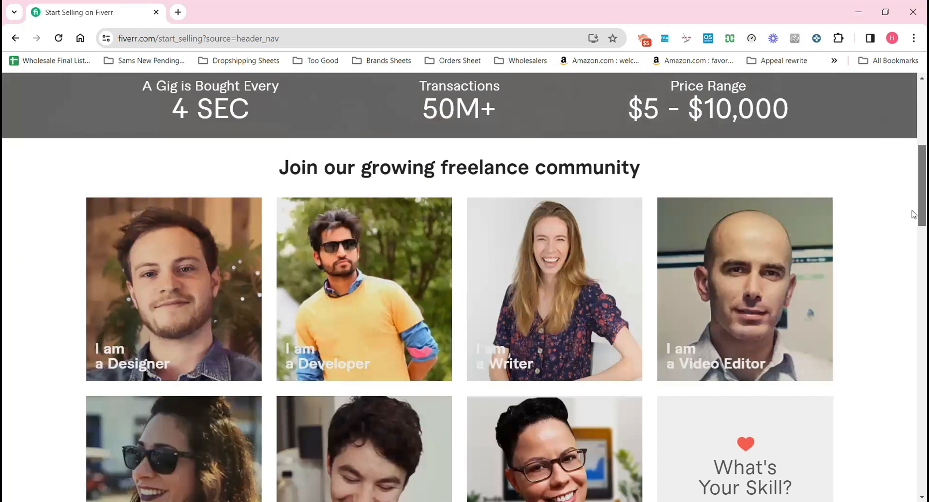
# Return to the top of the page and choose Become a Seller.
pyautogui.moveTo(913, 214); pyautogui.dragTo(913, 317)
pyautogui.scroll(-9, 913, 317)
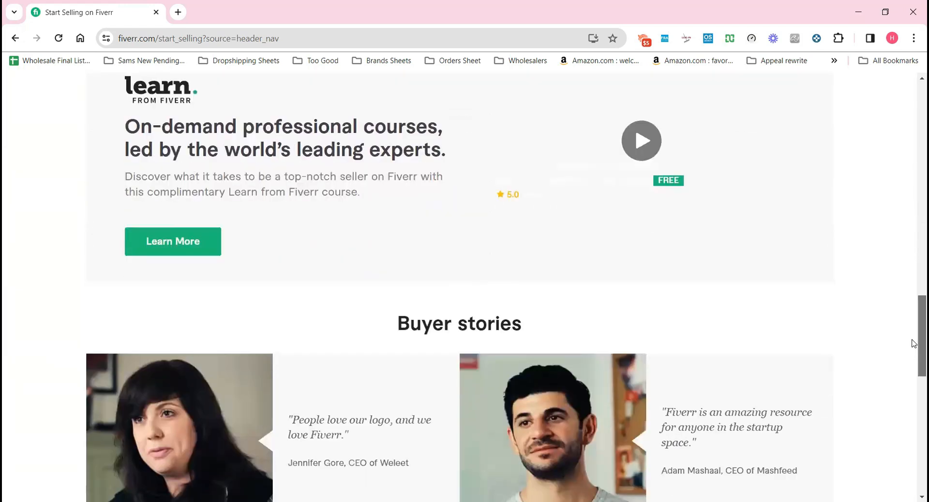
pyautogui.scroll(4, 913, 218)
pyautogui.scroll(10, 913, 217)
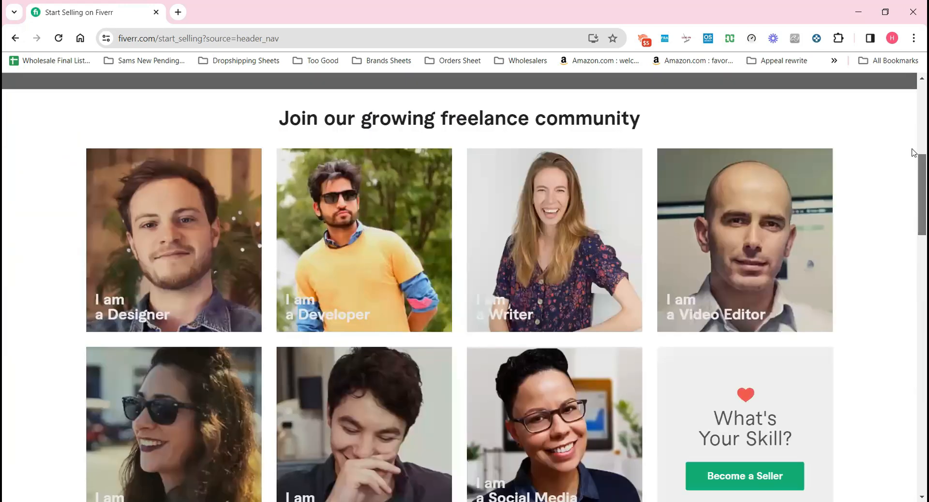
pyautogui.scroll(5, 912, 133)
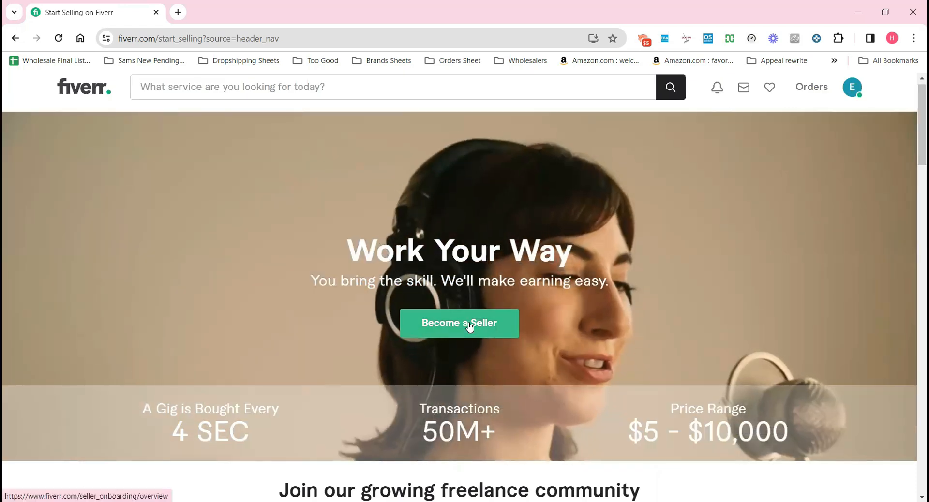
pyautogui.click(468, 325)
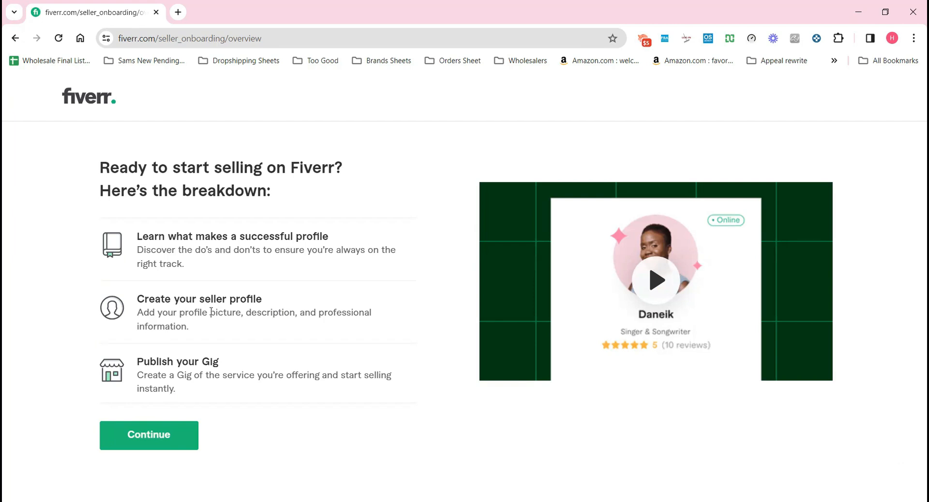
# Continue past the overview, successful-profile tips and things-to-avoid pages to the Personal Info form.
pyautogui.click(172, 439)
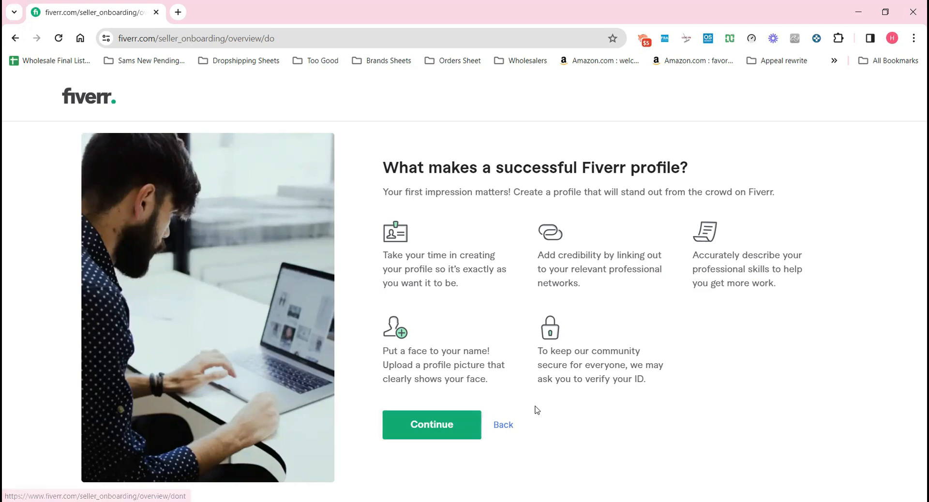
pyautogui.click(446, 427)
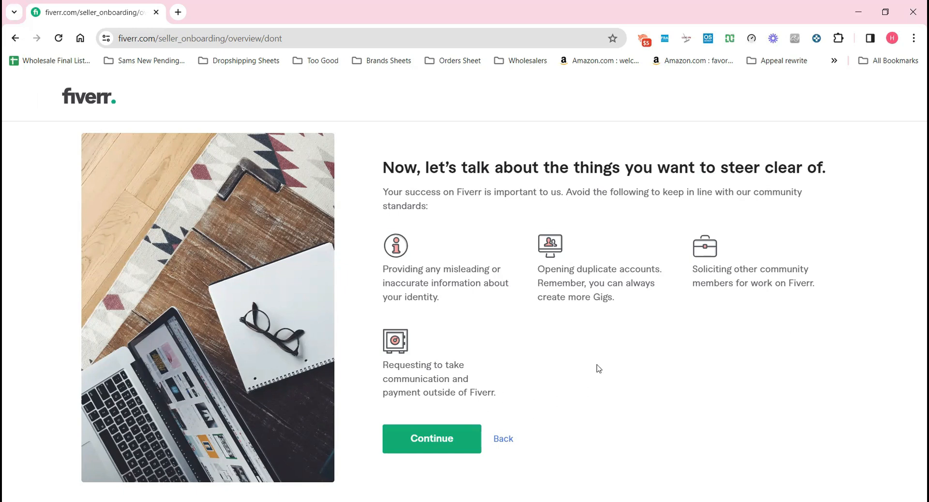
pyautogui.click(435, 440)
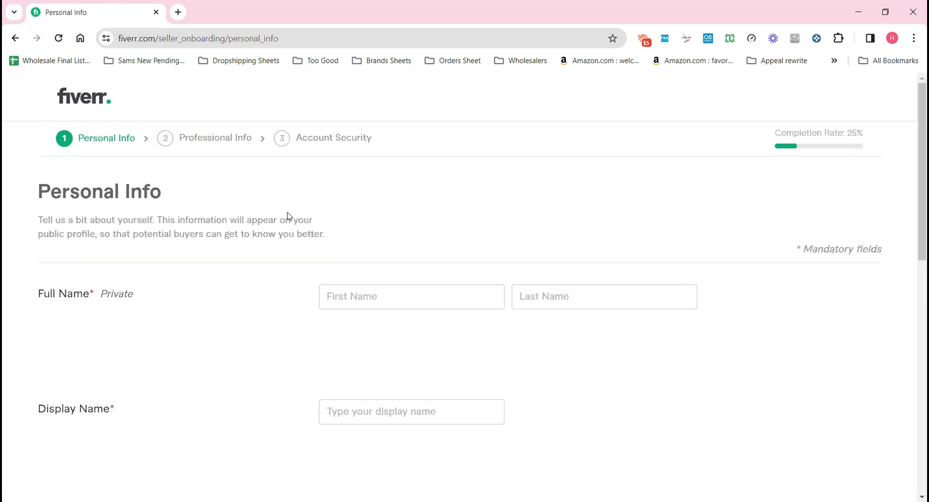
# Enter the seller's first name and last name in the Personal Info form.
pyautogui.scroll(-2, 912, 183)
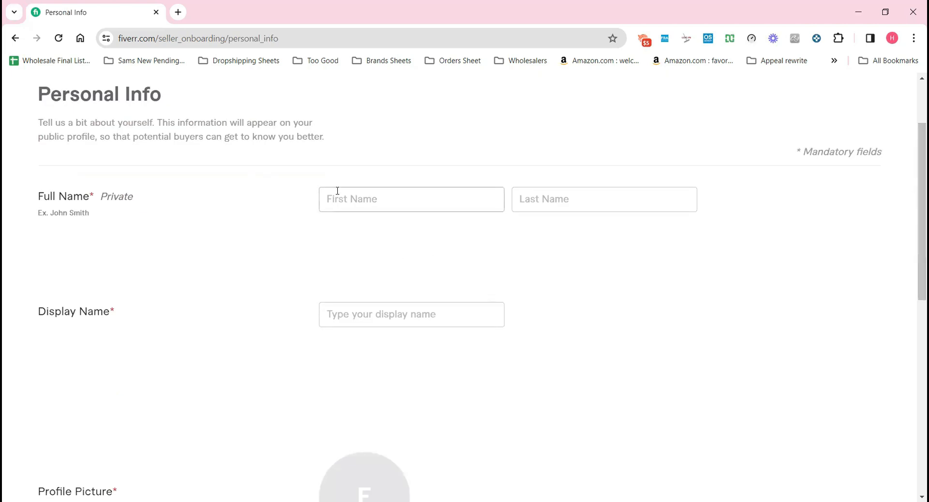
pyautogui.click(356, 199)
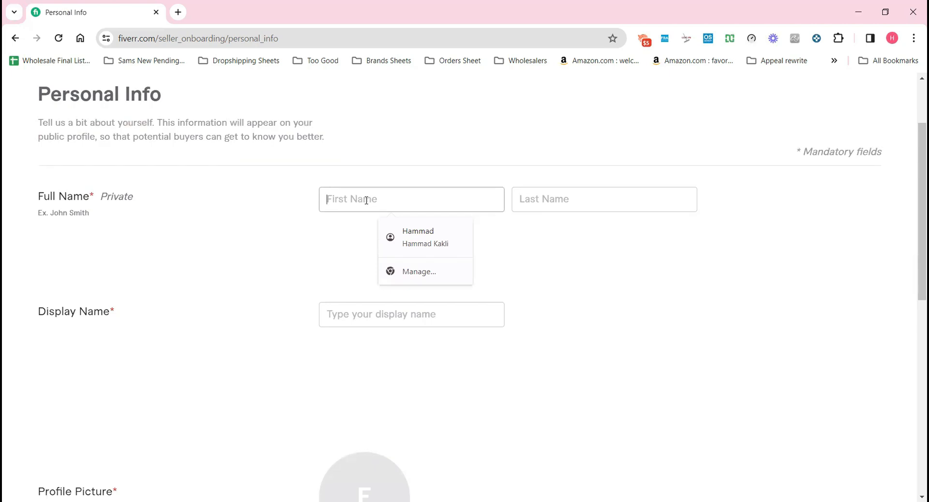
pyautogui.write('Emerging')
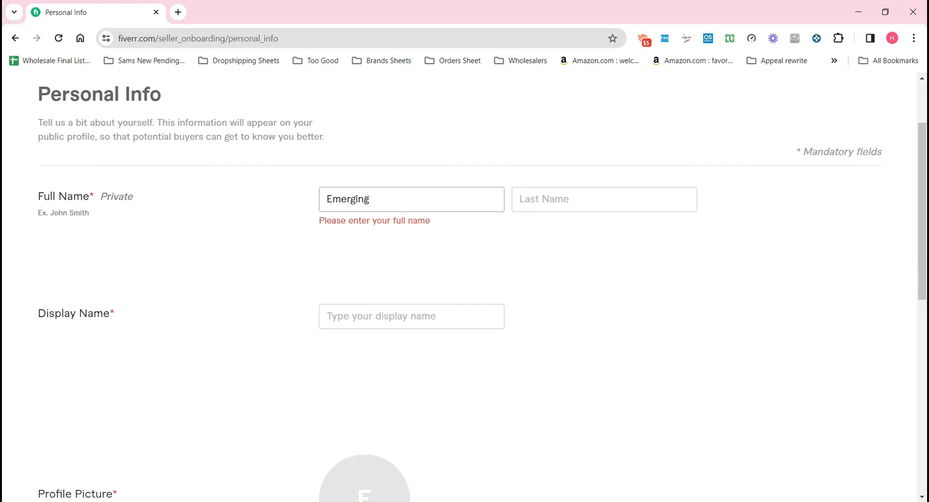
pyautogui.press('Tab')
pyautogui.click(636, 203)
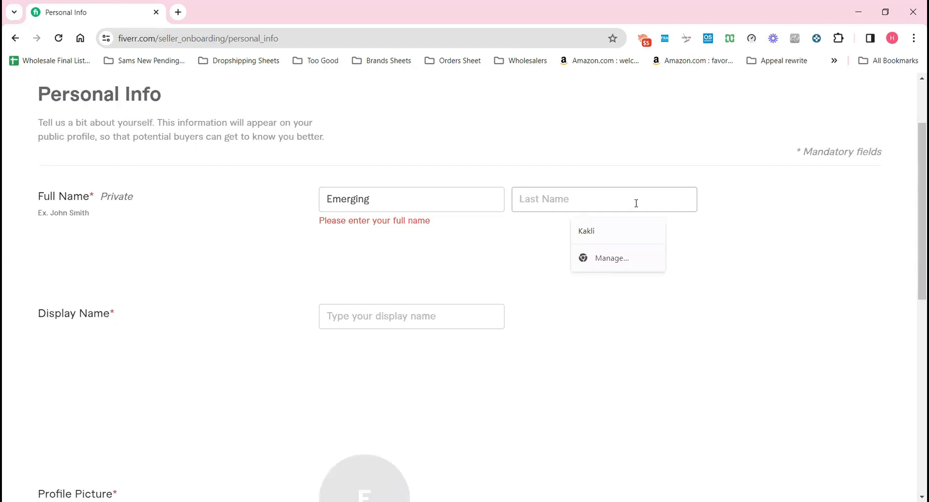
pyautogui.write('K')
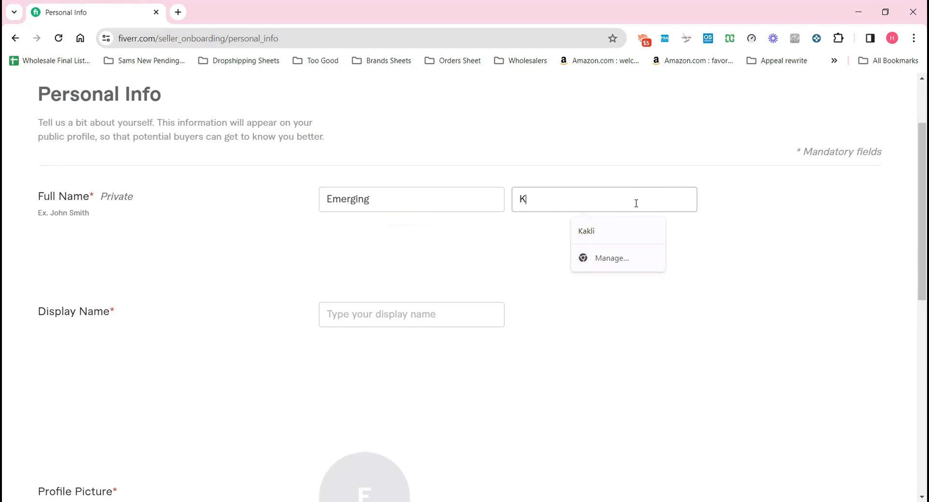
pyautogui.press('BackSpace')
pyautogui.write('Hamma')
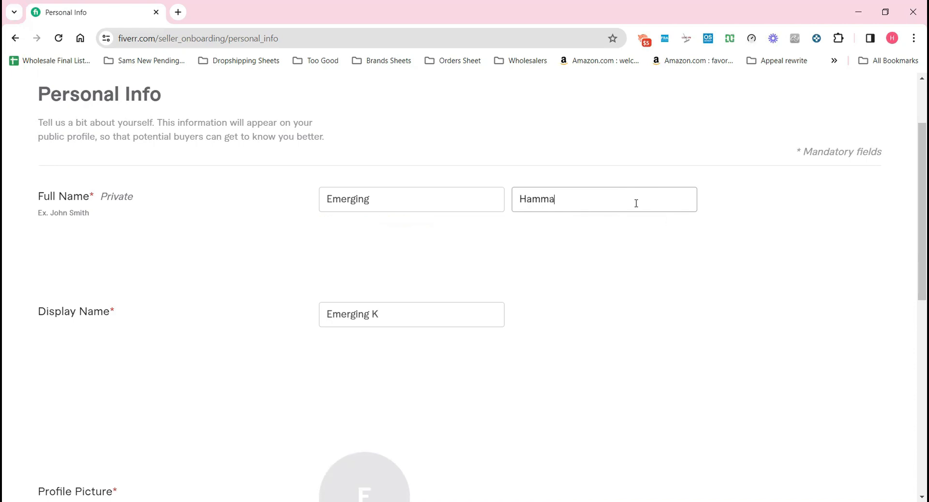
pyautogui.write('d')
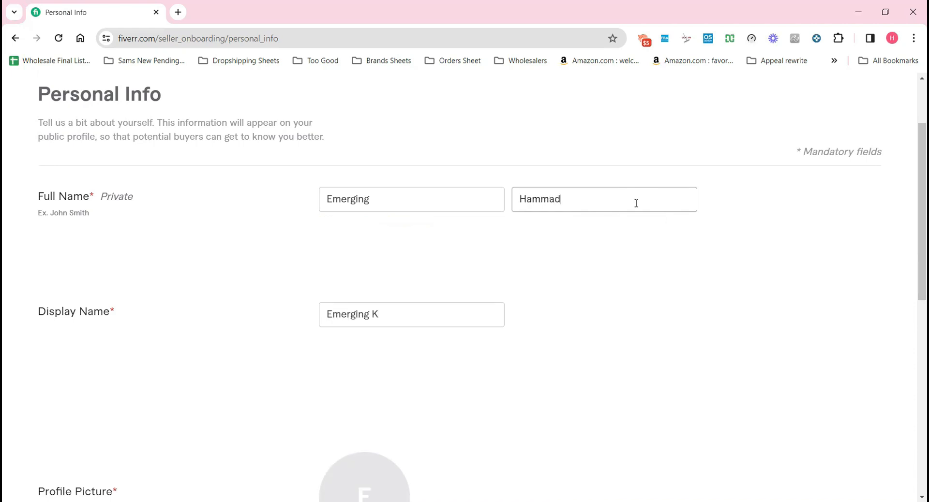
# Edit the display name to the seller's full first and last name.
pyautogui.click(382, 313)
pyautogui.press('BackSpace')
pyautogui.write('H')
pyautogui.press('BackSpace')
pyautogui.press('BackSpace')
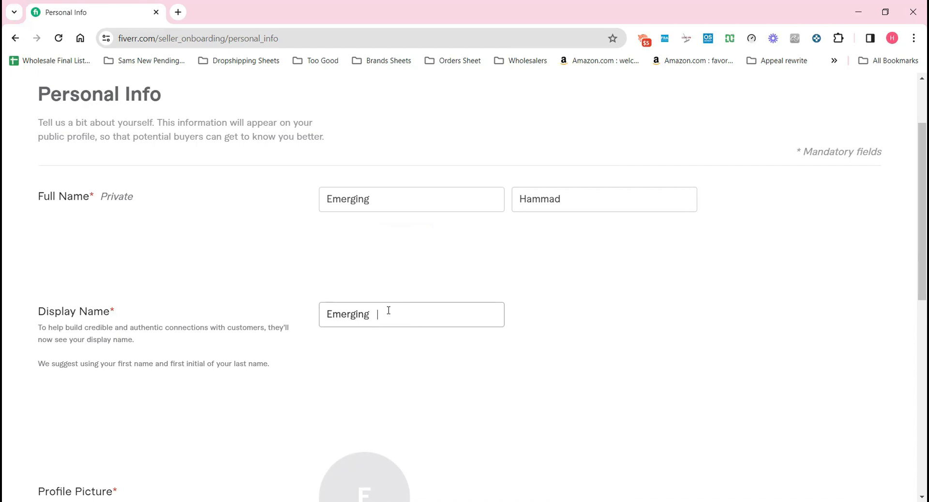
pyautogui.press('BackSpace')
pyautogui.press('BackSpace')
pyautogui.press('BackSpace')
pyautogui.press('BackSpace')
pyautogui.press('BackSpace')
pyautogui.press('BackSpace')
pyautogui.press('BackSpace')
pyautogui.press('BackSpace')
pyautogui.press('BackSpace')
pyautogui.press('BackSpace')
pyautogui.press('BackSpace')
pyautogui.write('Ha')
pyautogui.write('a')
pyautogui.press('BackSpace')
pyautogui.write('mma')
pyautogui.press('BackSpace')
pyautogui.write('ad')
# Upload the fiverr image file as the seller's profile picture.
pyautogui.scroll(-2, 912, 208)
pyautogui.scroll(-4, 913, 227)
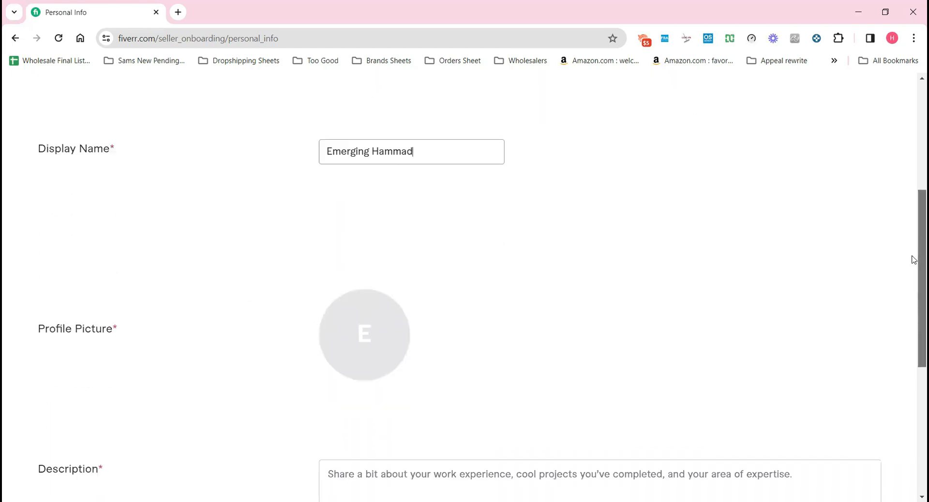
pyautogui.scroll(-2, 913, 291)
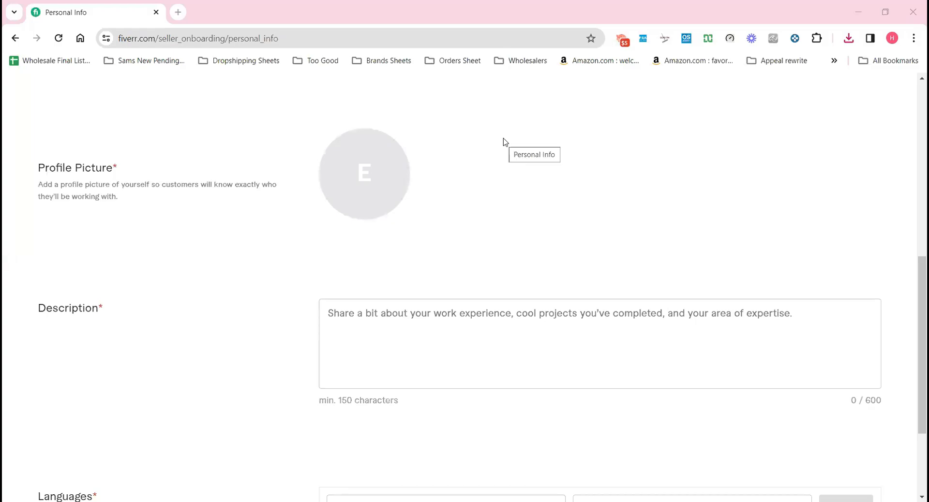
pyautogui.click(366, 183)
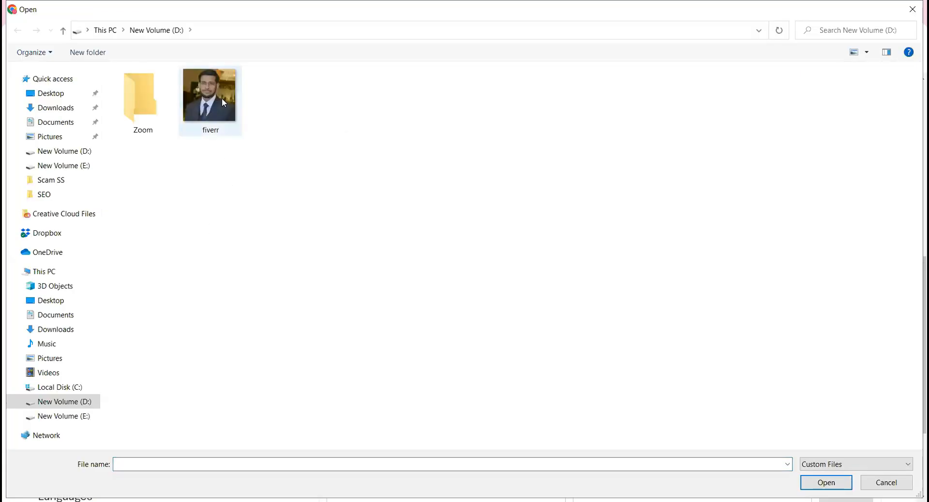
pyautogui.doubleClick(224, 102)
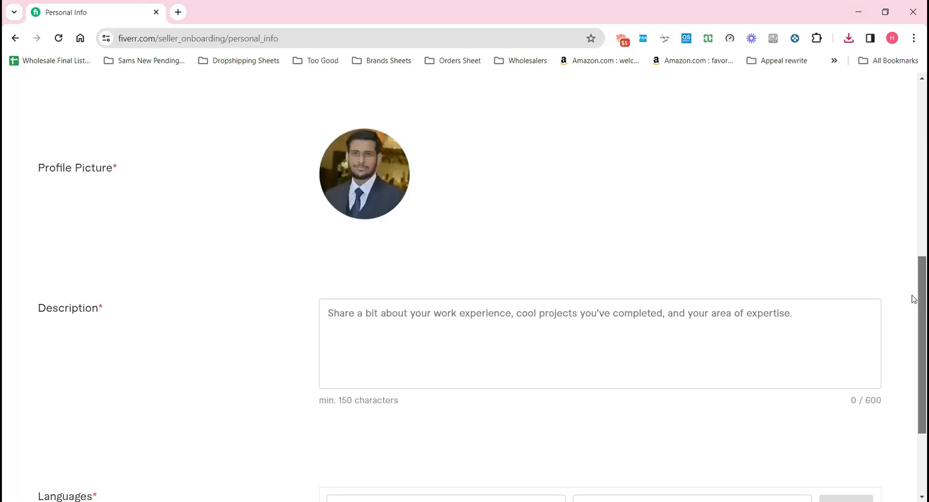
pyautogui.scroll(-1, 914, 300)
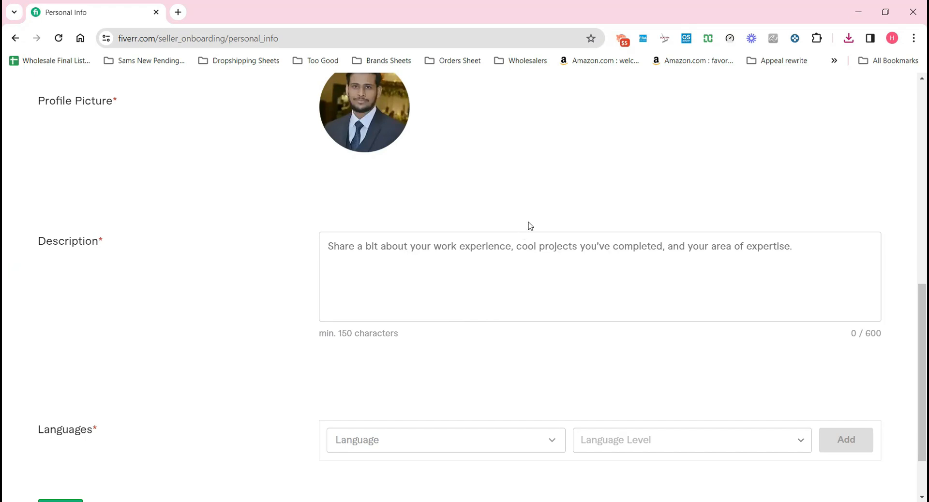
# Replace the started Description text with the pasted 'Amazon Account Manager || PPC Expert' bio.
pyautogui.click(511, 250)
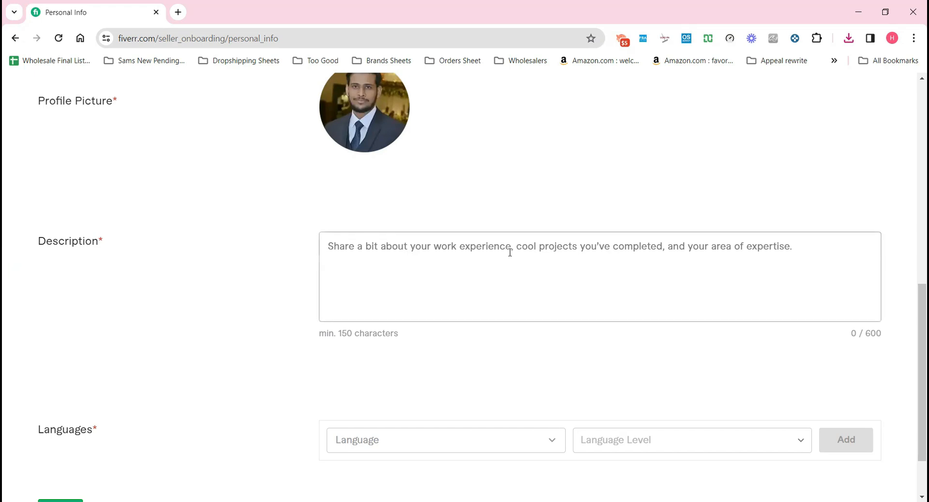
pyautogui.write('I have')
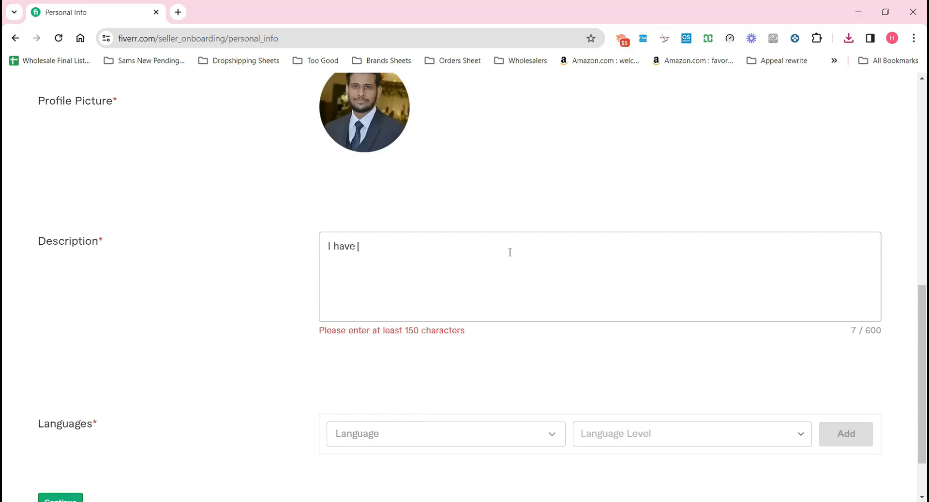
pyautogui.press('BackSpace')
pyautogui.press('BackSpace')
pyautogui.press('BackSpace')
pyautogui.press('BackSpace')
pyautogui.press('BackSpace')
pyautogui.press('BackSpace')
pyautogui.press('BackSpace')
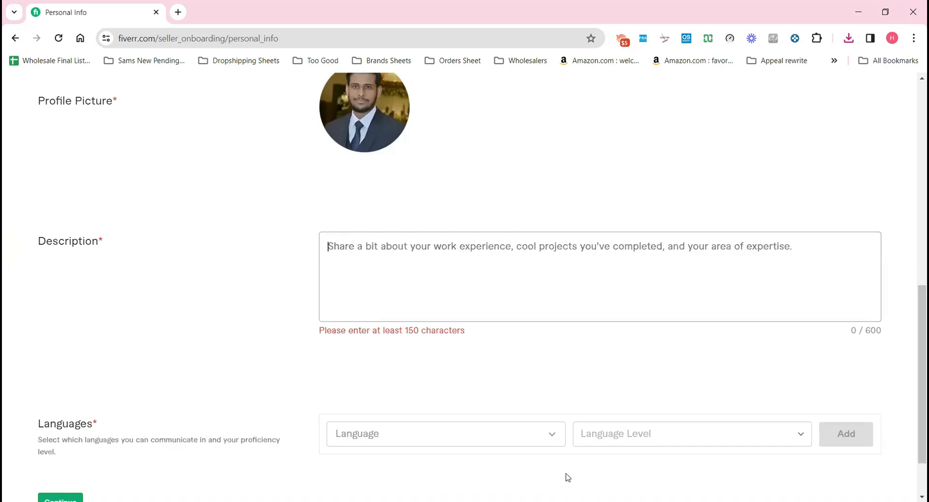
pyautogui.write('Amazon Account Manager || PPC Expert || PL Wholesale Dropshipping Expert || Amazon Evangelist Consultant and Trainer Experienced Professional Freelancer with a demonstrated history of working in the E-Commerce/internet industry. I am interested to scale the business as well as technology. I am proud to be involved in the Amazon business to enable young businesses around the globe.')
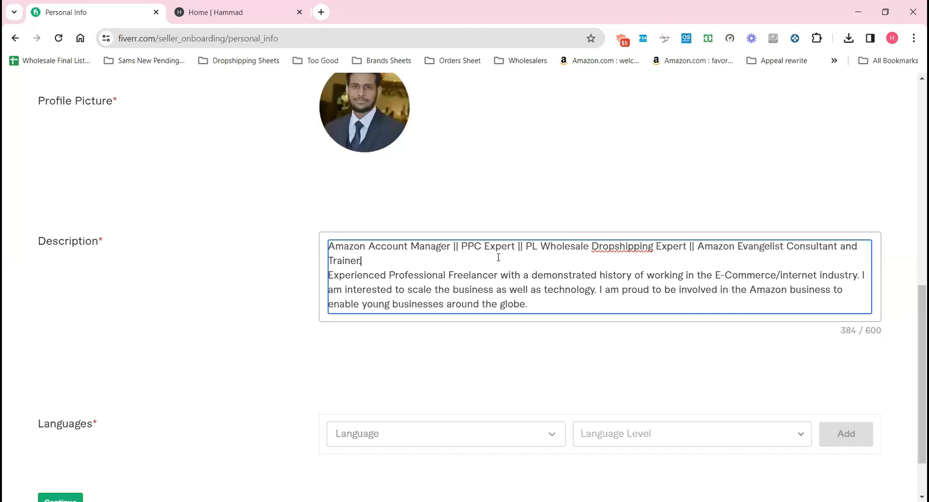
pyautogui.click(299, 13)
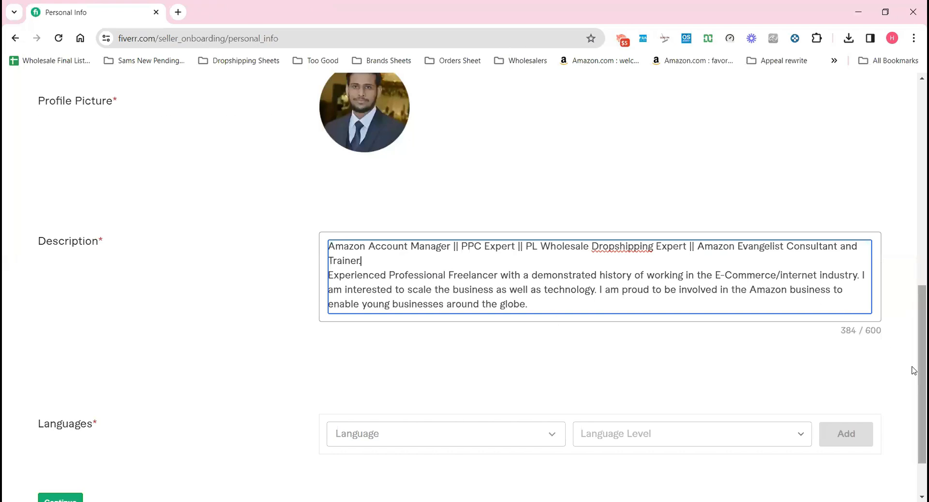
pyautogui.moveTo(917, 367); pyautogui.dragTo(917, 423)
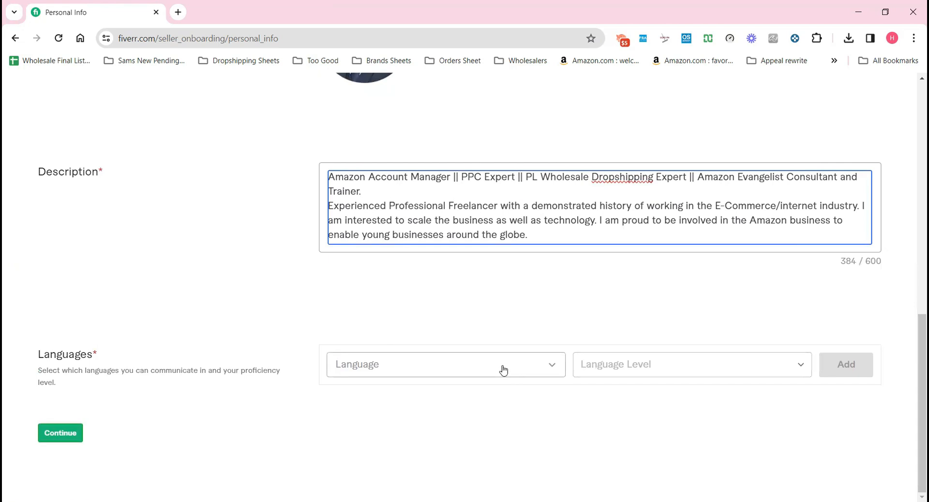
# Add English at Fluent level to languages and continue to Professional Info.
pyautogui.click(503, 370)
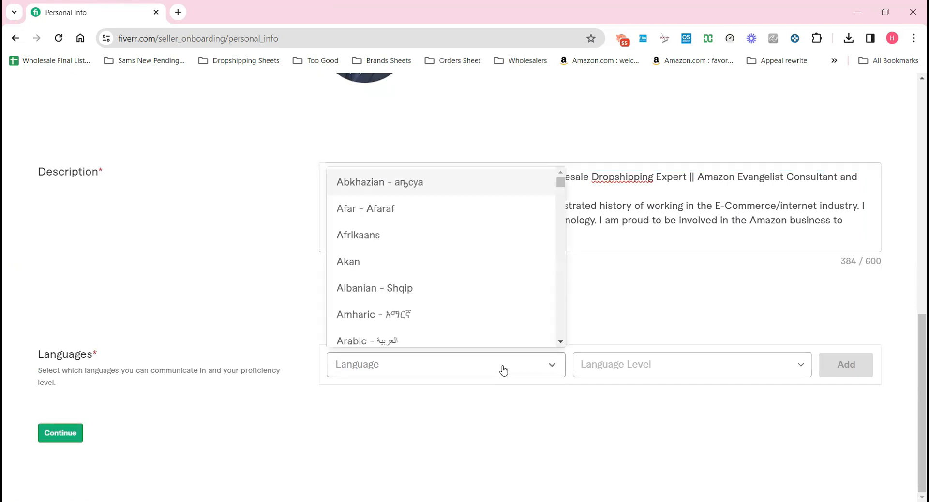
pyautogui.write('e')
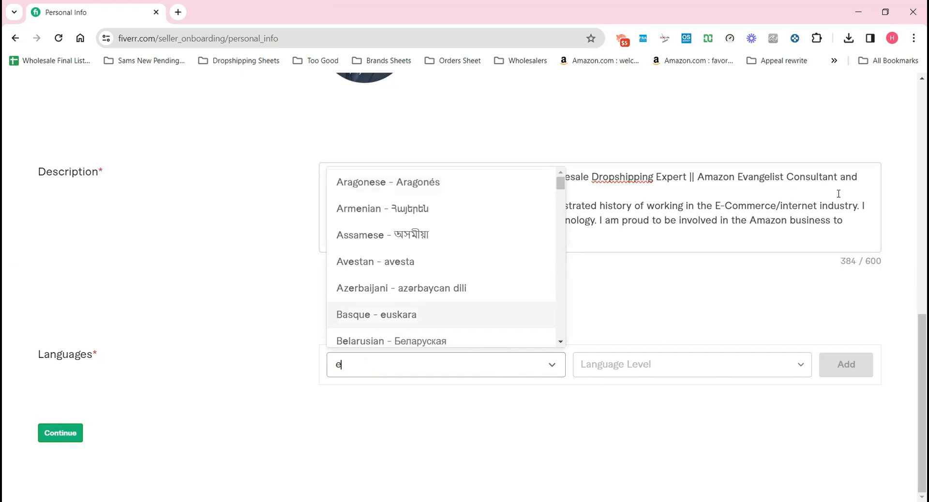
pyautogui.write('ng')
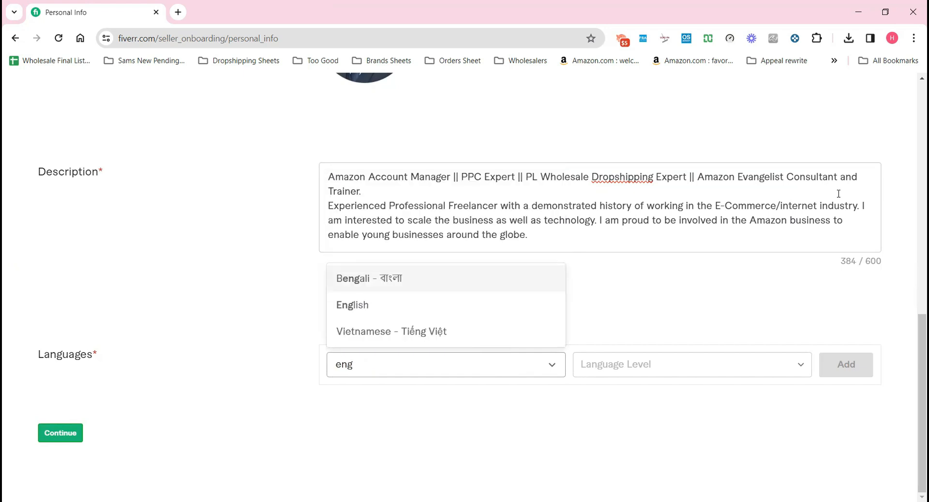
pyautogui.click(380, 308)
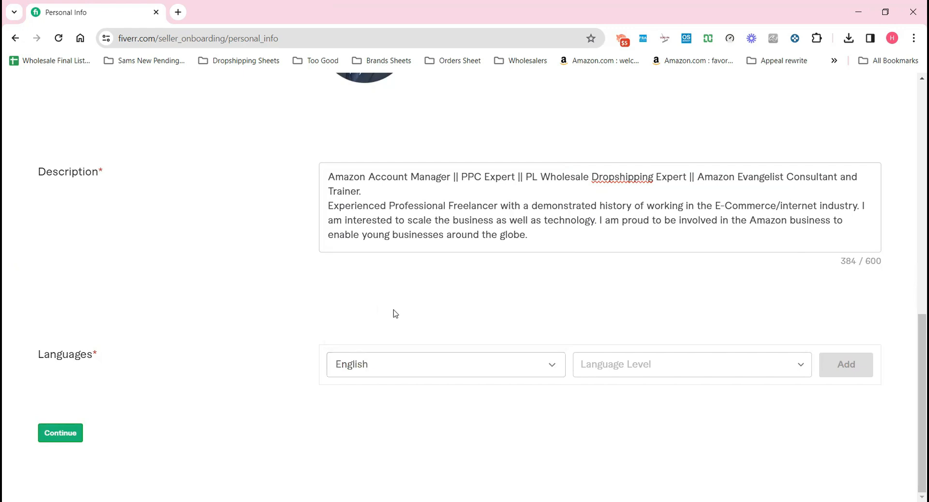
pyautogui.click(662, 370)
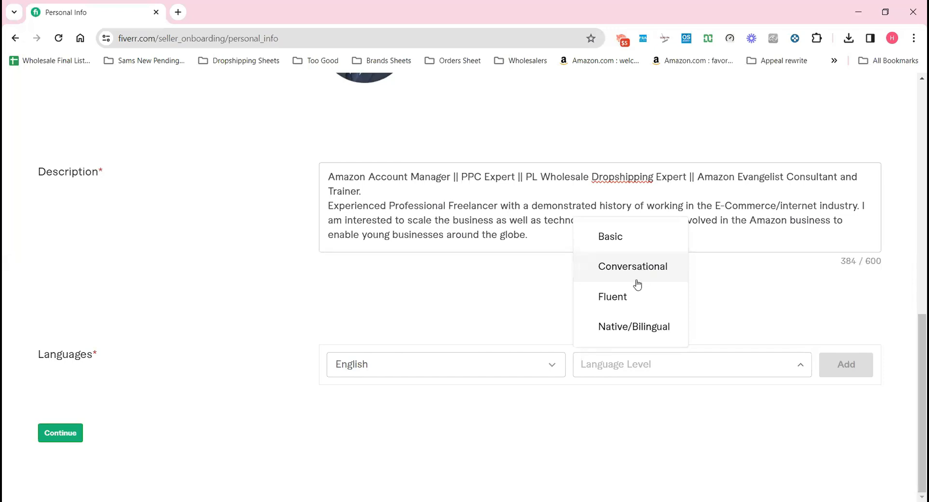
pyautogui.click(637, 297)
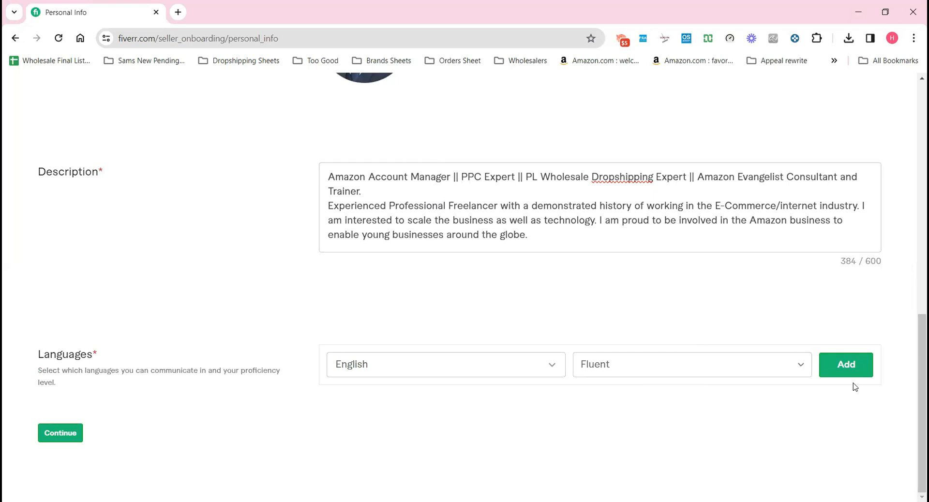
pyautogui.click(636, 368)
pyautogui.click(695, 408)
pyautogui.click(858, 363)
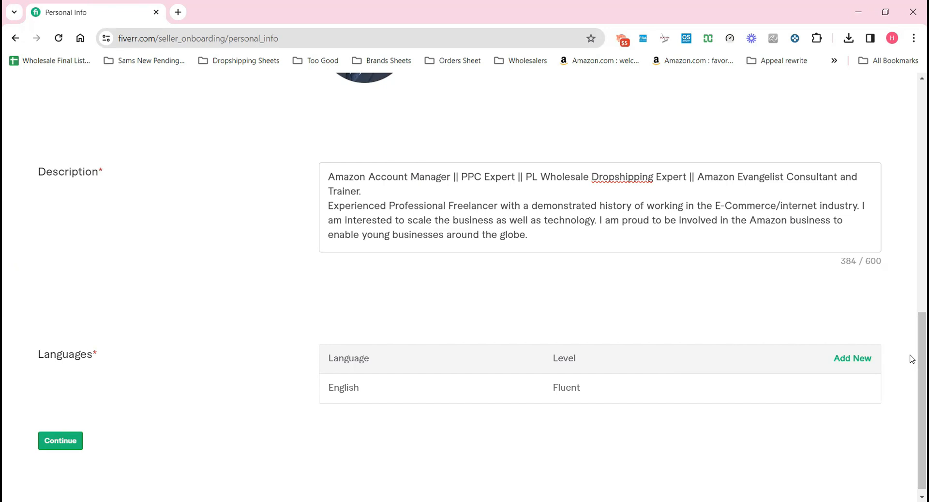
pyautogui.click(62, 440)
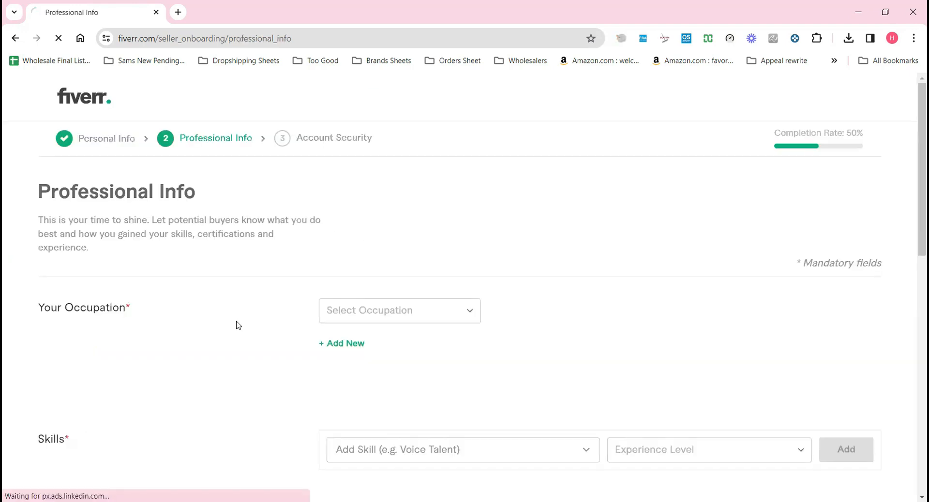
# Choose Business occupation; tick E-Commerce Management, Virtual Assistant, Sales, Market Research, Project Management.
pyautogui.click(415, 317)
pyautogui.scroll(-2, 912, 239)
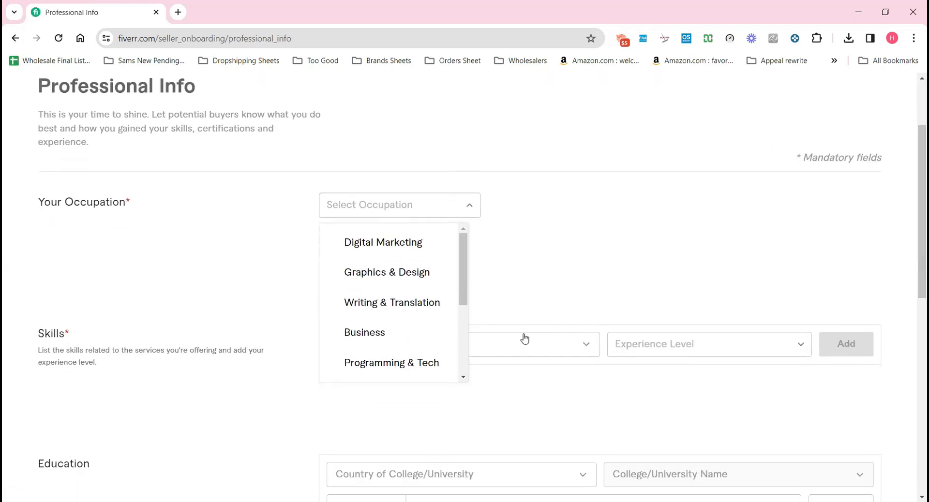
pyautogui.moveTo(464, 272)
pyautogui.mouseDown()
pyautogui.moveTo(467, 373)
pyautogui.moveTo(467, 268)
pyautogui.mouseUp()
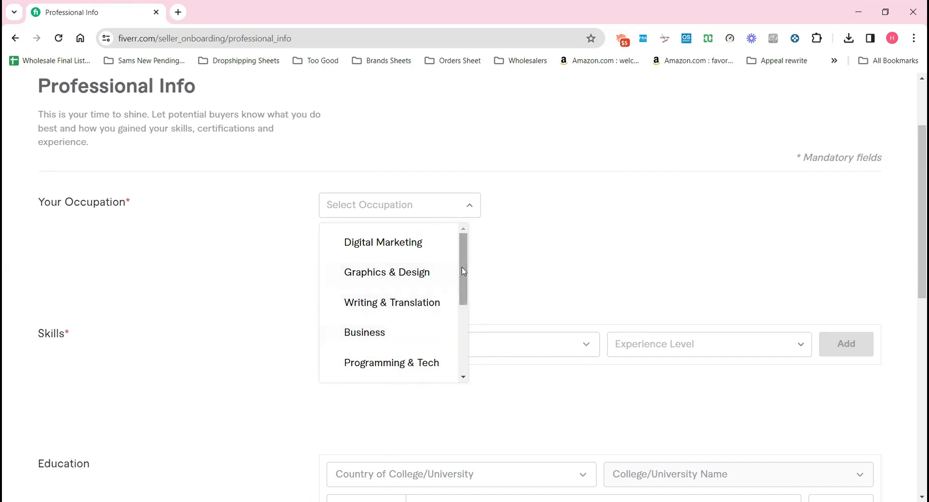
pyautogui.moveTo(467, 272); pyautogui.dragTo(471, 296)
pyautogui.click(378, 270)
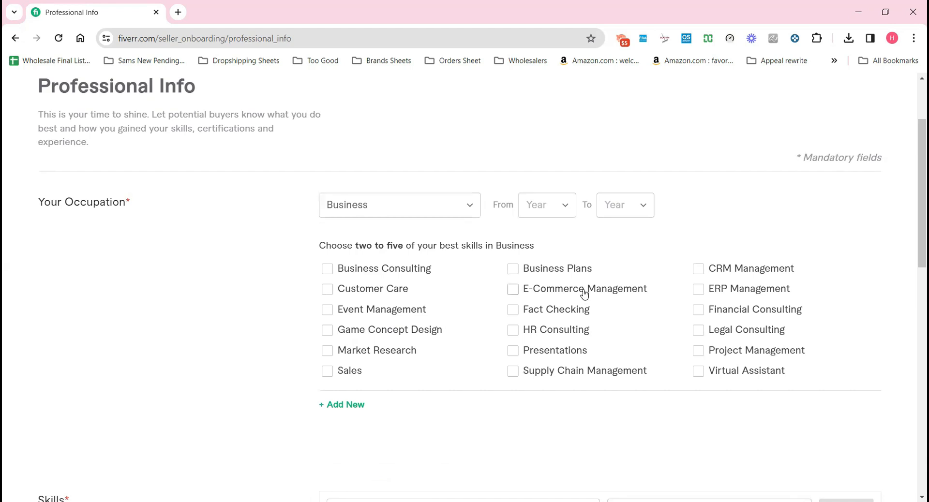
pyautogui.click(518, 293)
pyautogui.click(699, 373)
pyautogui.click(328, 375)
pyautogui.click(327, 352)
pyautogui.click(698, 351)
# Add Amazon Seller Central as a skill at Expert level.
pyautogui.scroll(-5, 913, 276)
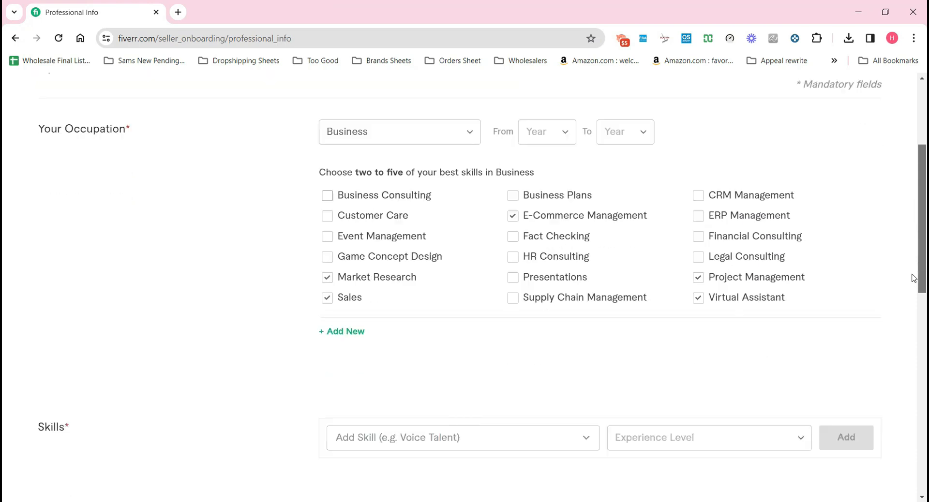
pyautogui.scroll(-1, 913, 319)
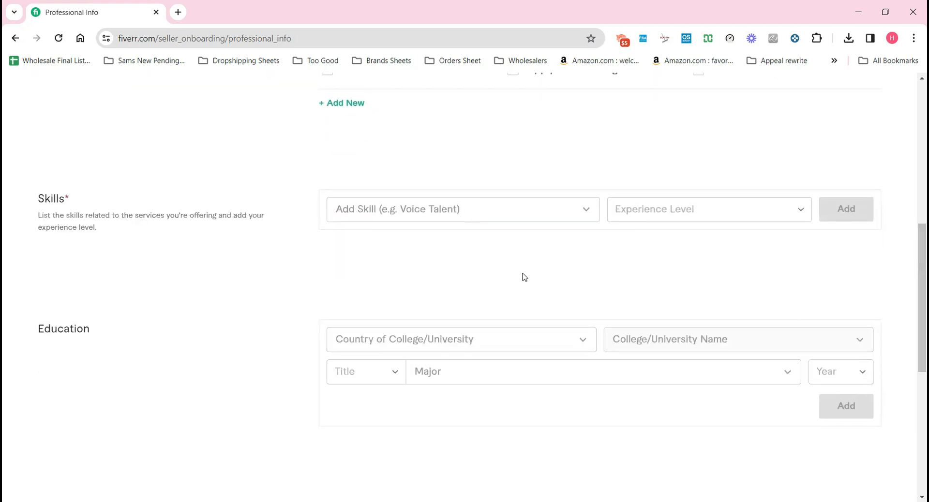
pyautogui.click(528, 215)
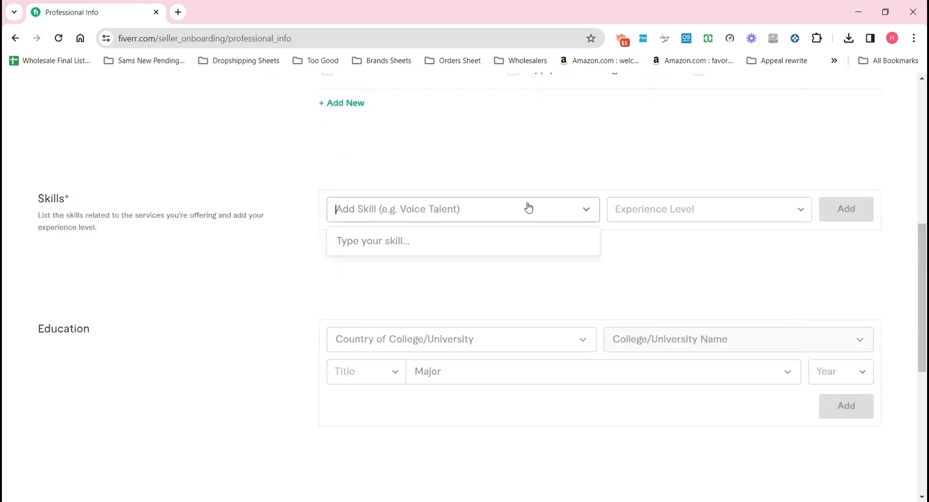
pyautogui.write('Amazon ')
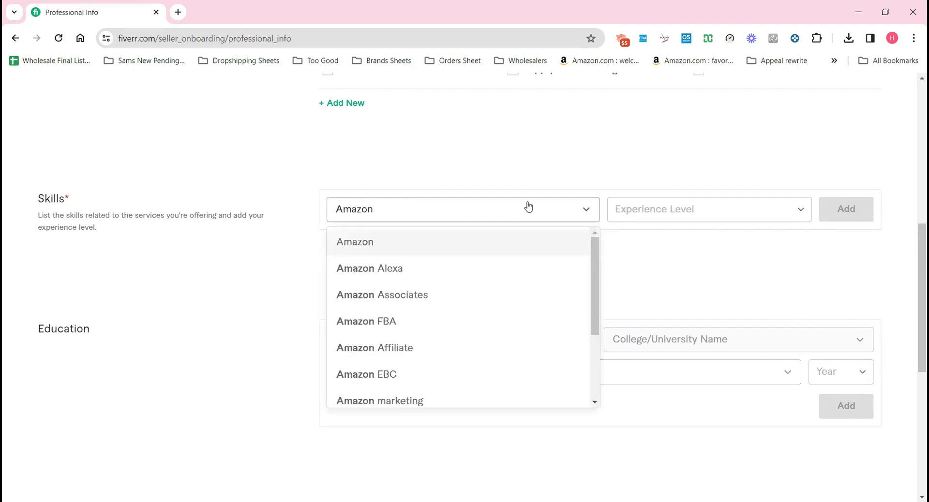
pyautogui.write('sell')
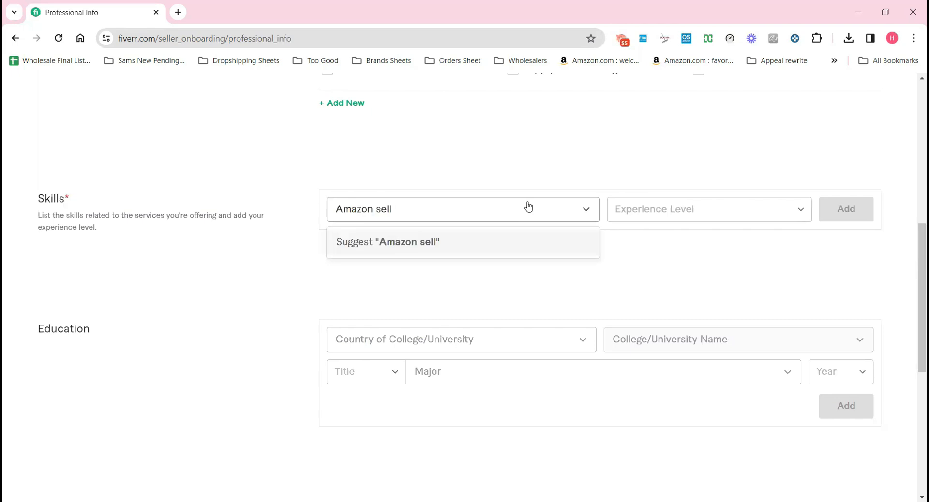
pyautogui.write('er')
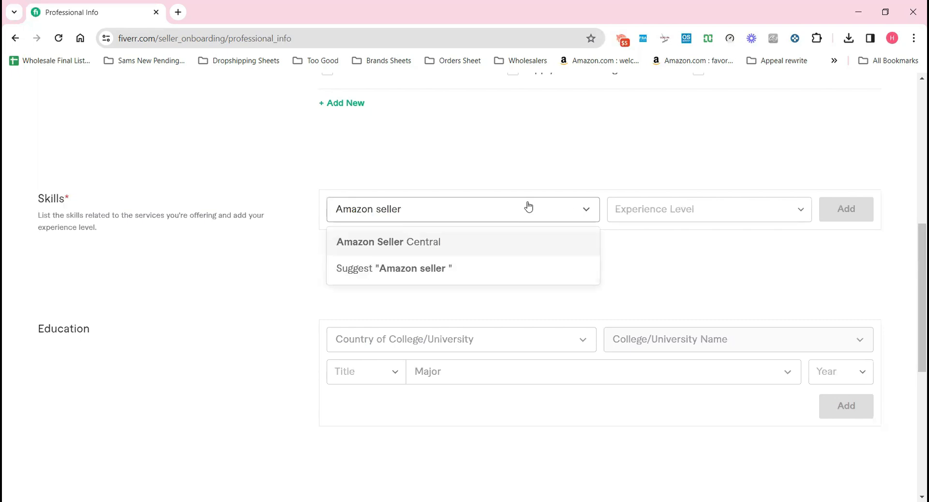
pyautogui.click(481, 242)
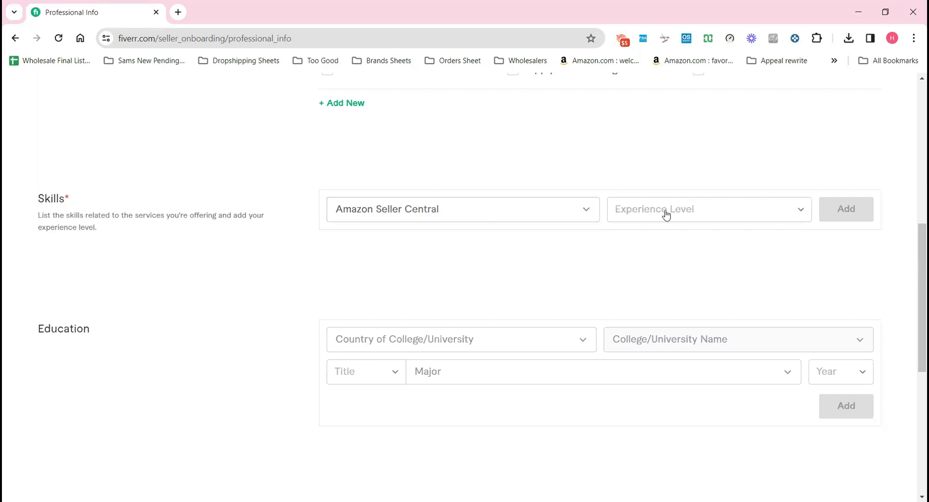
pyautogui.click(689, 210)
pyautogui.click(648, 309)
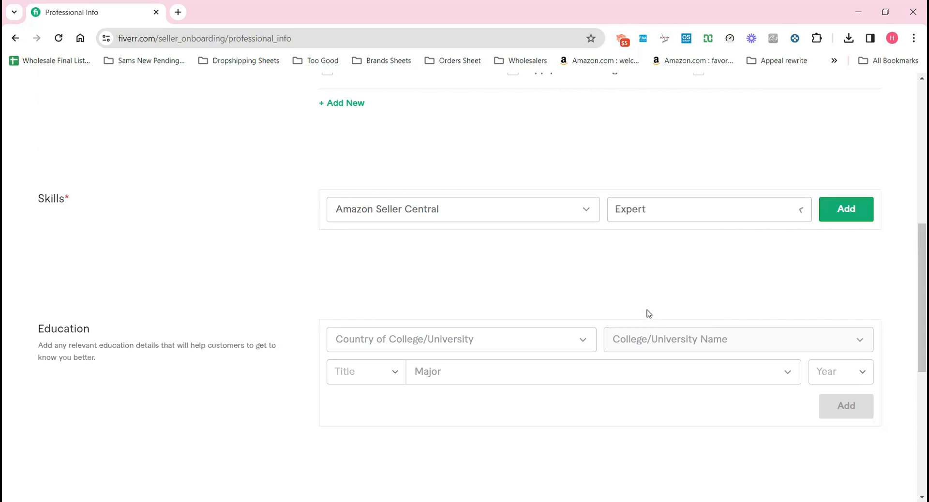
pyautogui.click(854, 209)
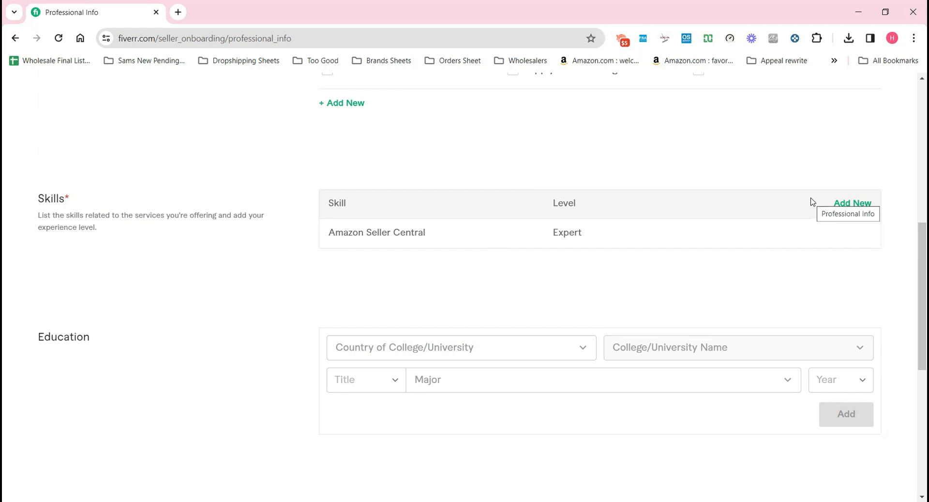
# Add QuickBooks as a skill at Beginner level.
pyautogui.click(861, 203)
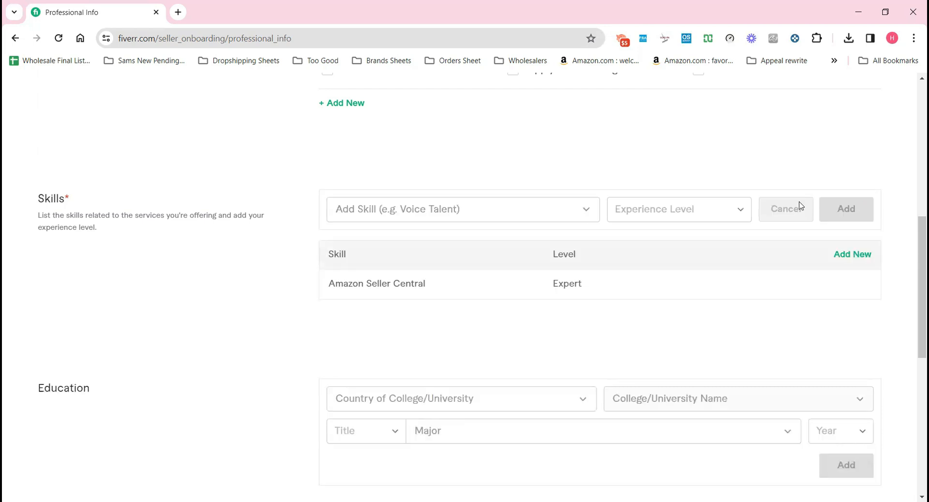
pyautogui.click(485, 217)
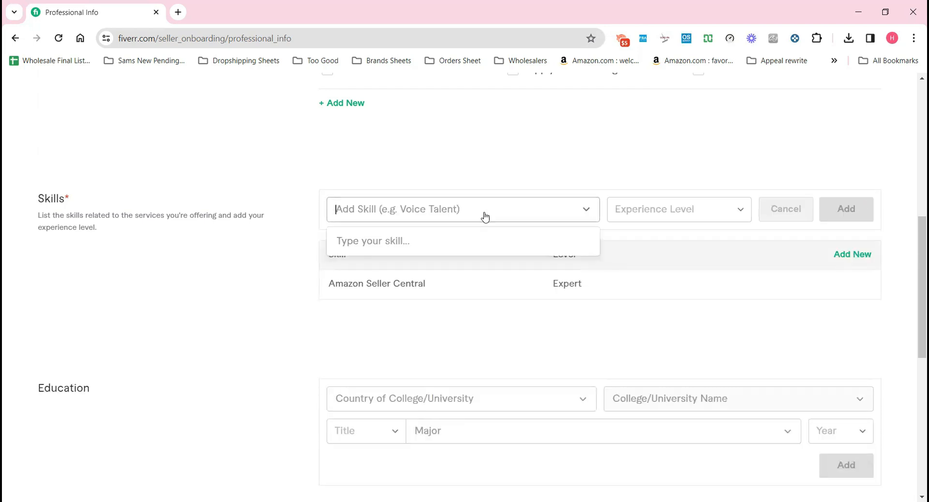
pyautogui.write('quick')
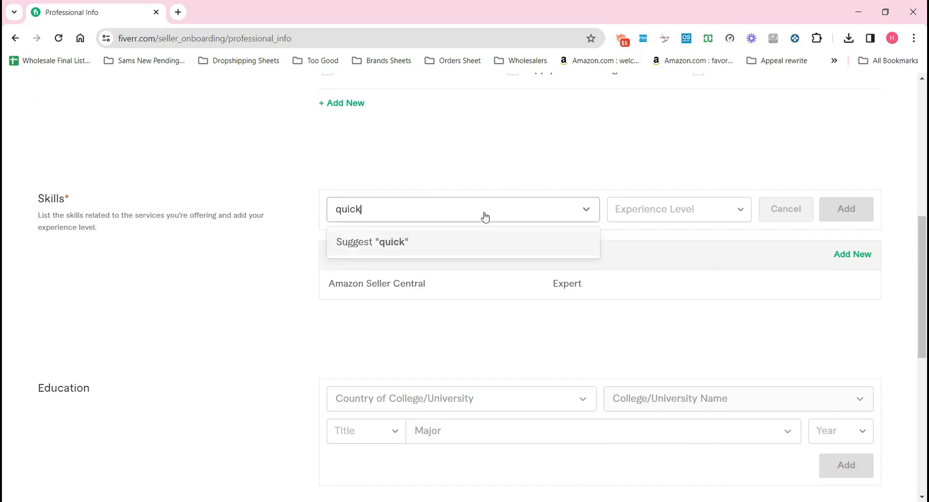
pyautogui.write('book')
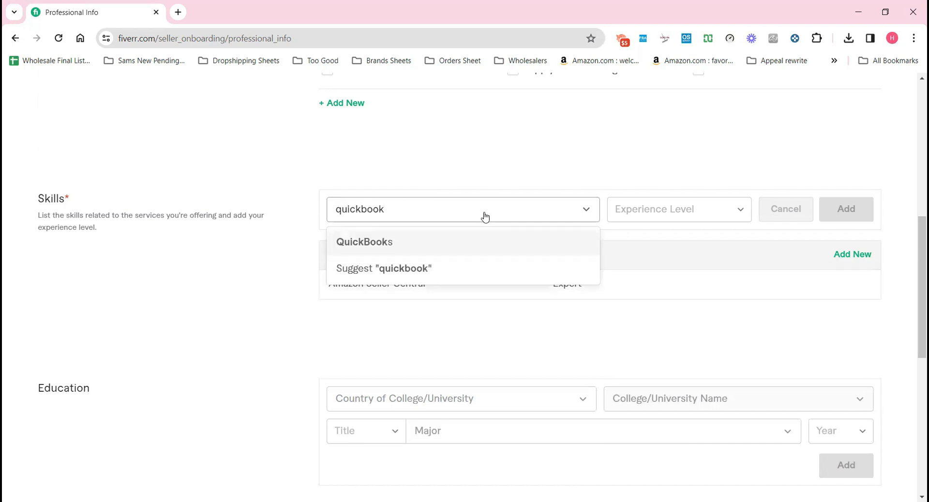
pyautogui.click(450, 245)
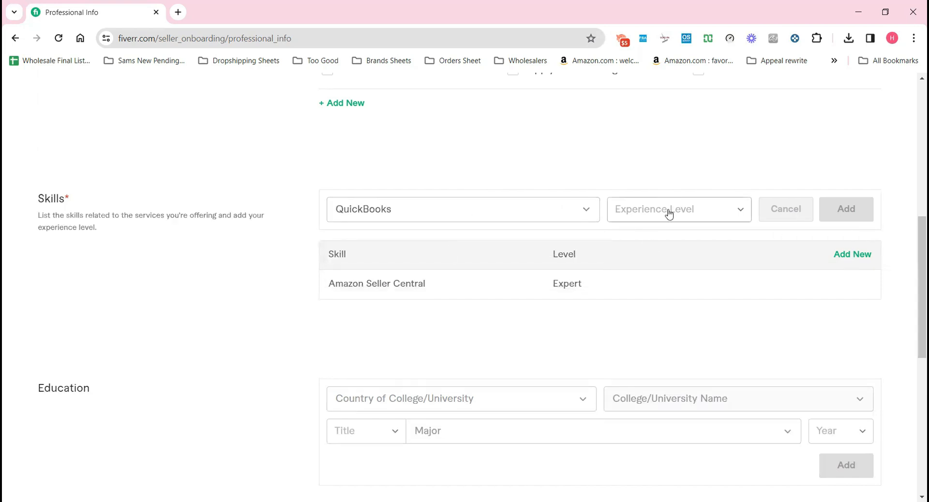
pyautogui.click(669, 215)
pyautogui.click(648, 244)
pyautogui.click(851, 211)
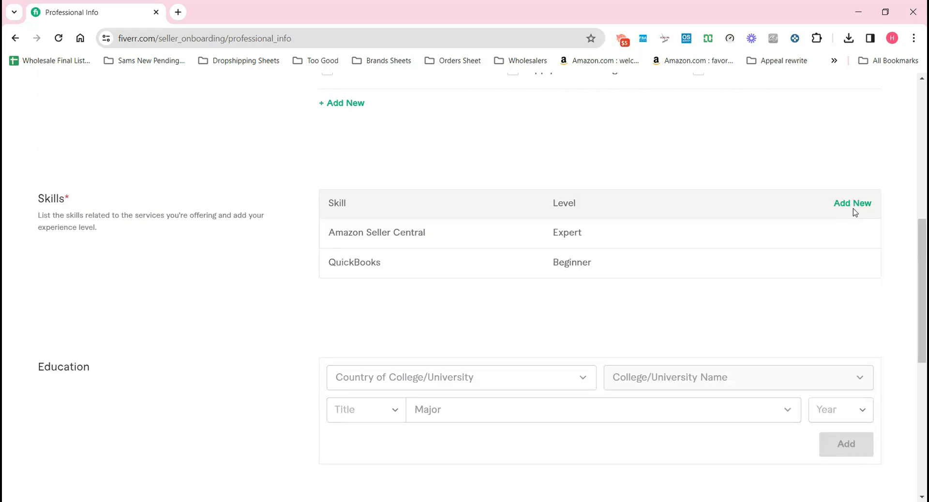
# Add xsellco as a new skill at Expert level.
pyautogui.click(855, 209)
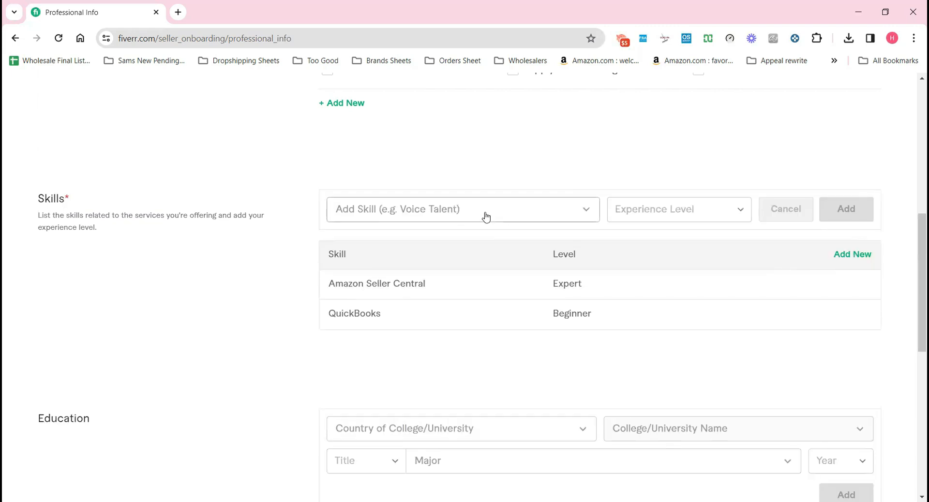
pyautogui.click(486, 215)
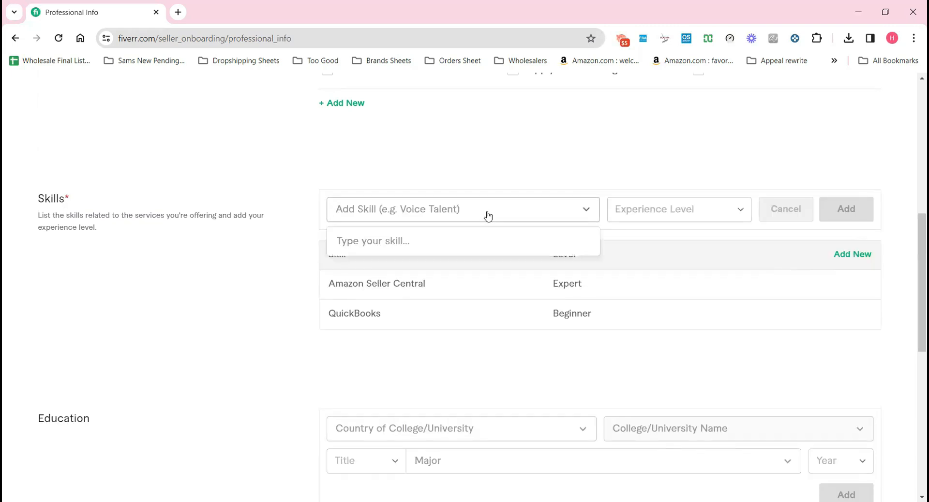
pyautogui.write('x')
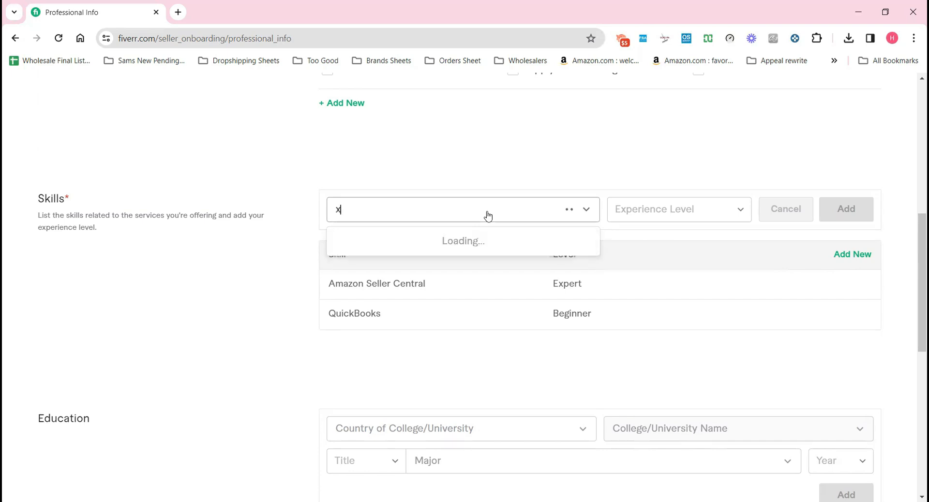
pyautogui.write('sellco')
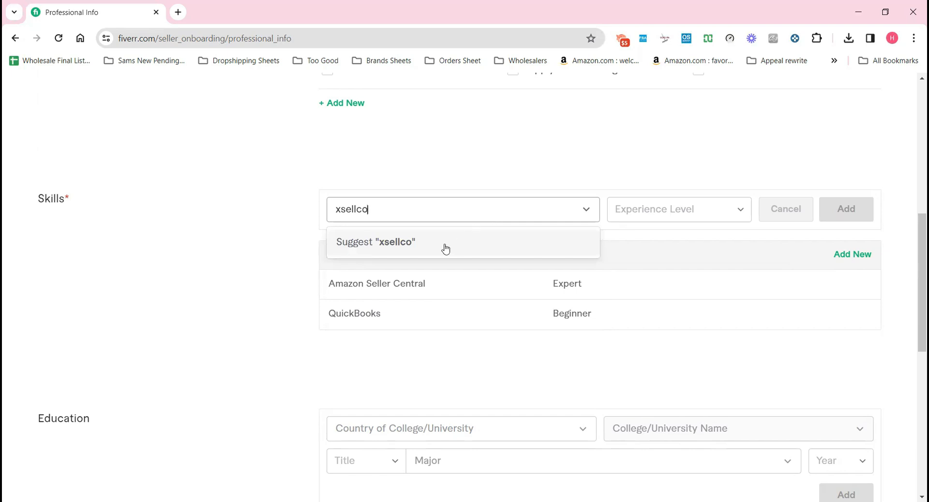
pyautogui.click(436, 247)
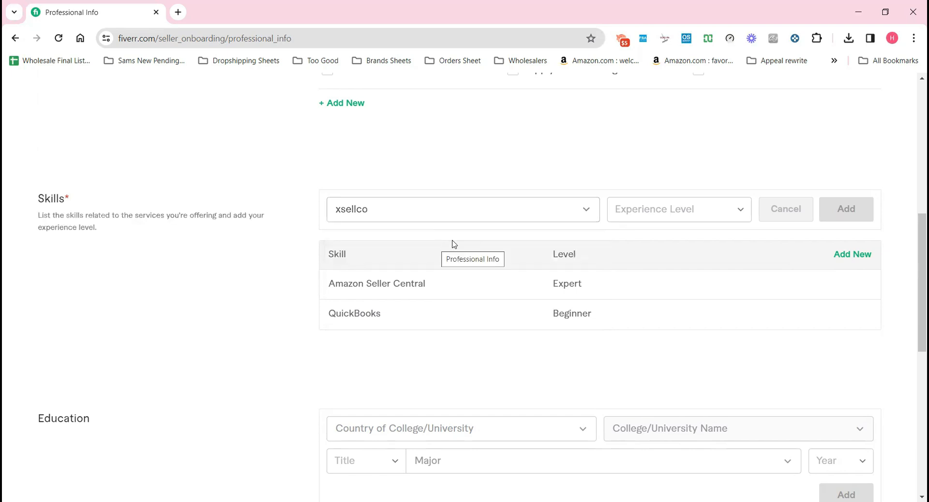
pyautogui.click(648, 213)
pyautogui.click(648, 315)
pyautogui.click(859, 224)
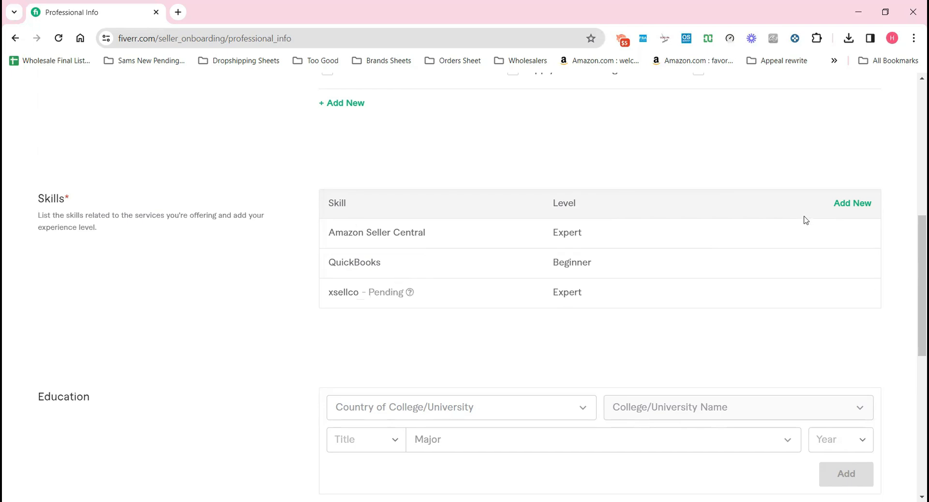
# Add Product hunting as a skill at Expert level.
pyautogui.click(860, 205)
pyautogui.click(435, 220)
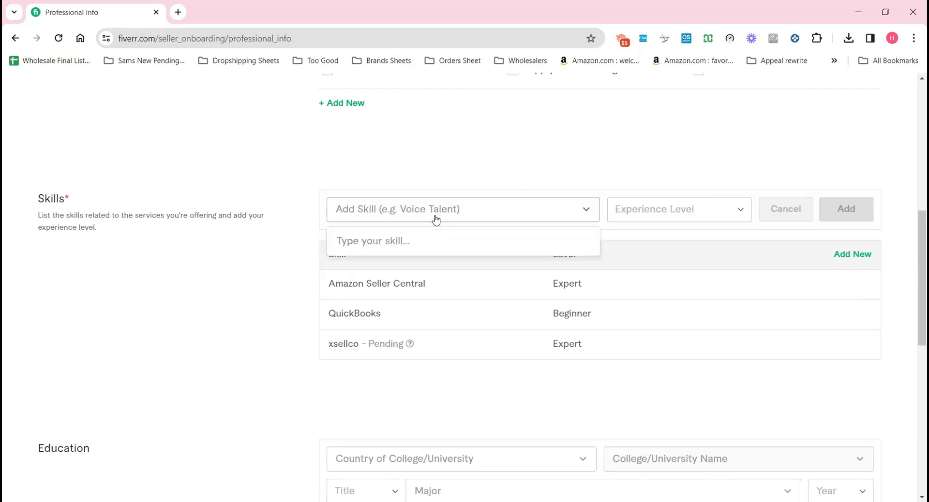
pyautogui.write('Product ')
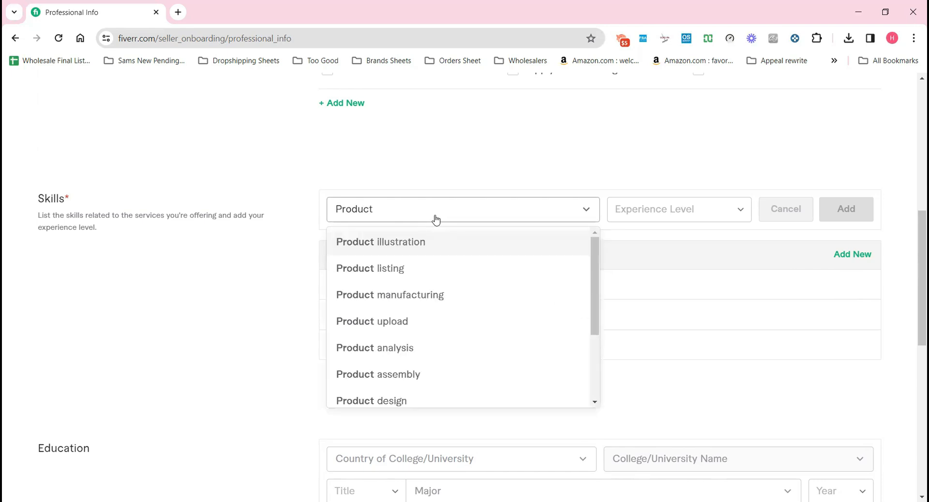
pyautogui.write('Hun')
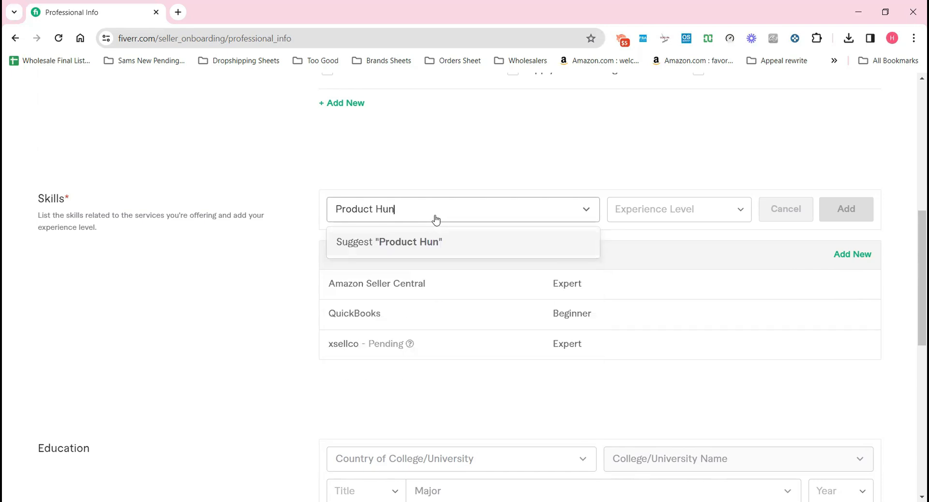
pyautogui.write('ting')
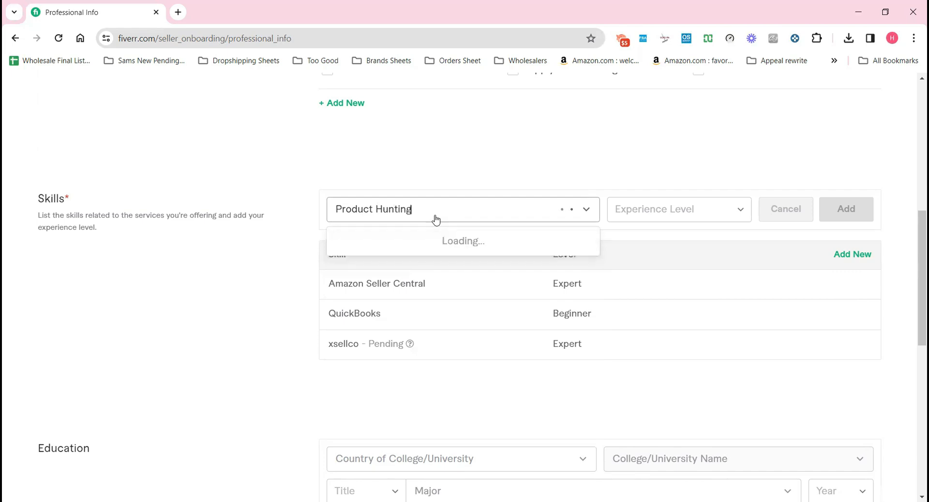
pyautogui.click(401, 245)
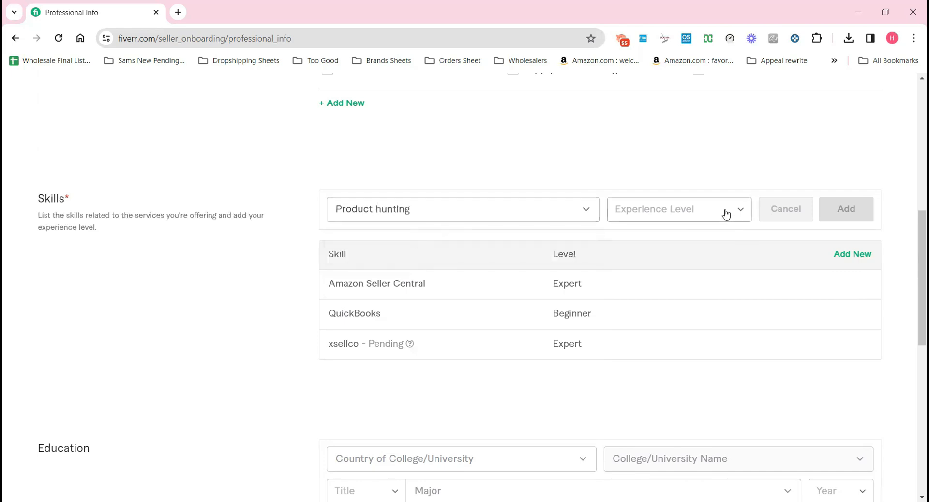
pyautogui.click(724, 209)
pyautogui.click(661, 312)
pyautogui.click(844, 209)
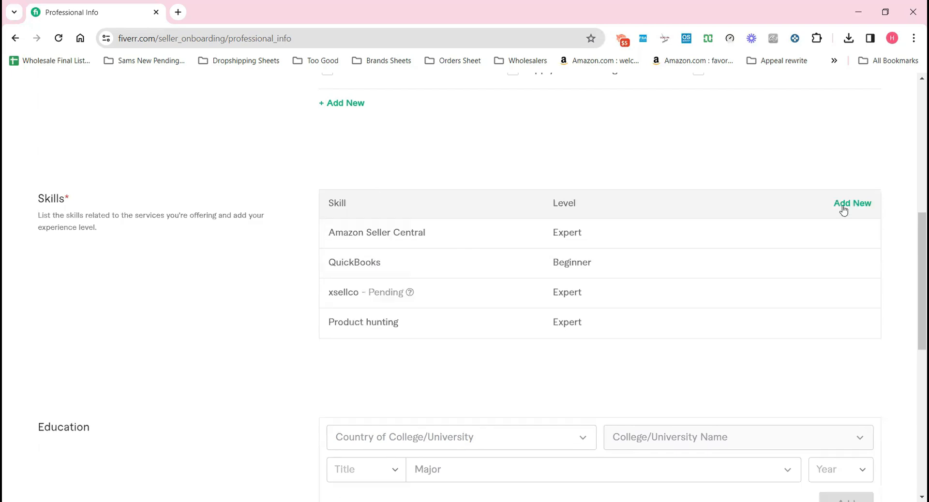
# Add Logo design as a skill at Expert level.
pyautogui.click(859, 203)
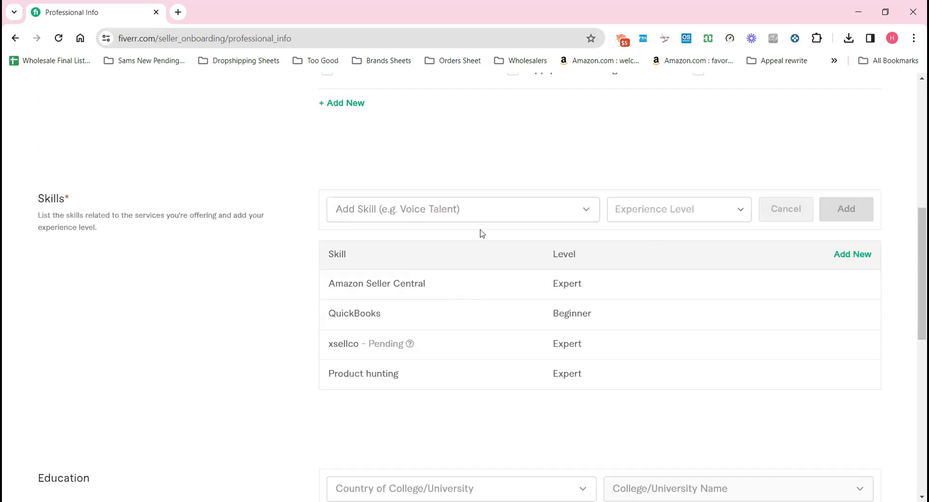
pyautogui.click(465, 208)
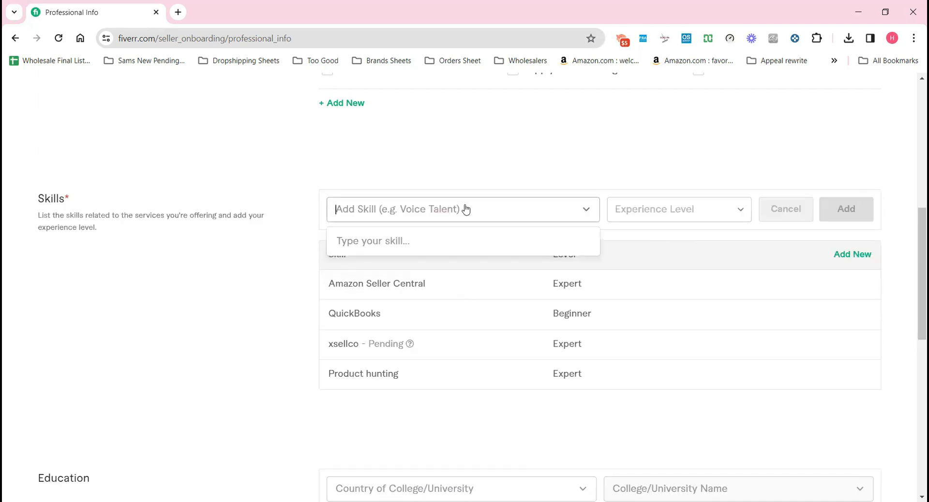
pyautogui.write('Logo')
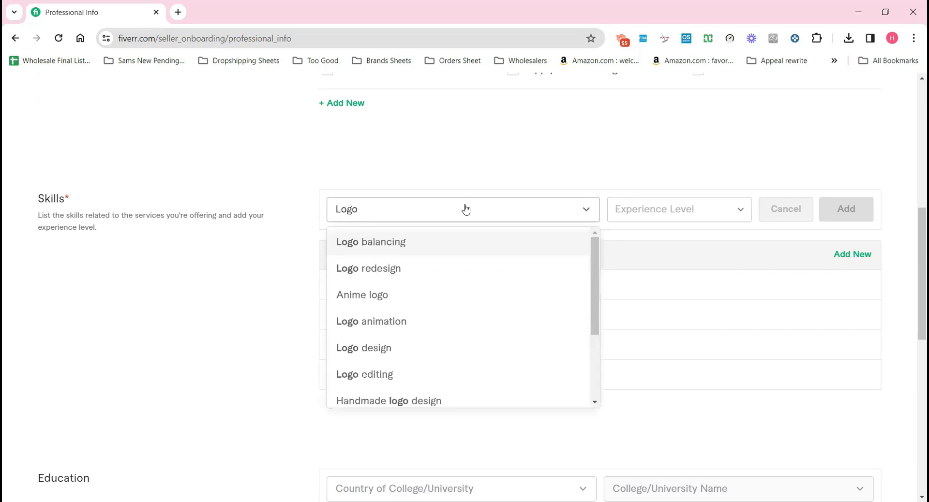
pyautogui.write(' Design')
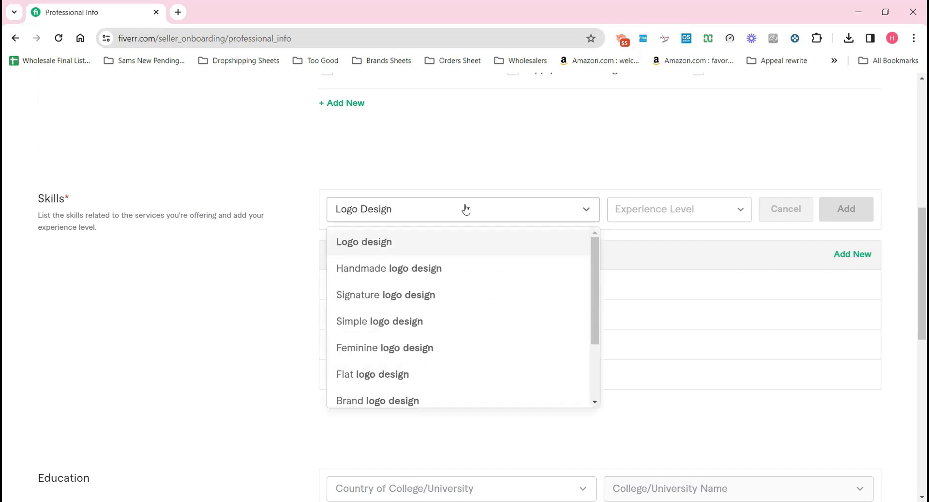
pyautogui.click(462, 246)
pyautogui.click(721, 211)
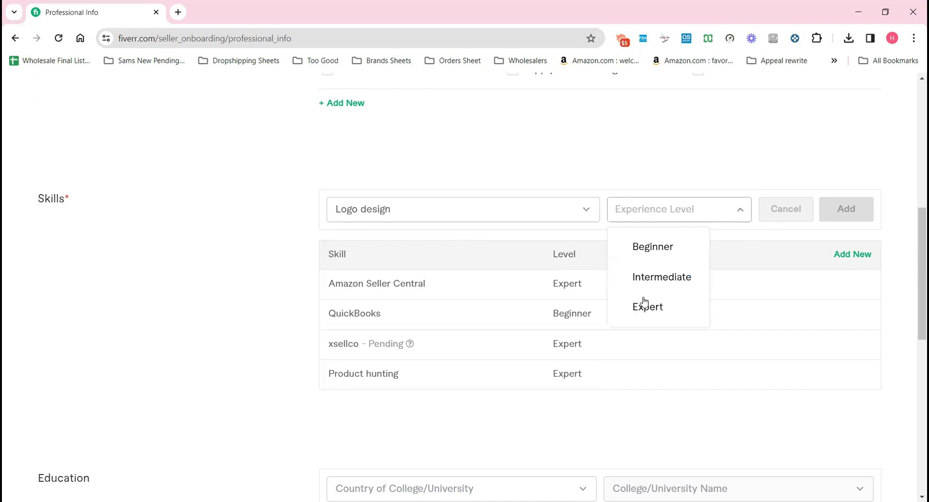
pyautogui.click(645, 305)
pyautogui.click(861, 217)
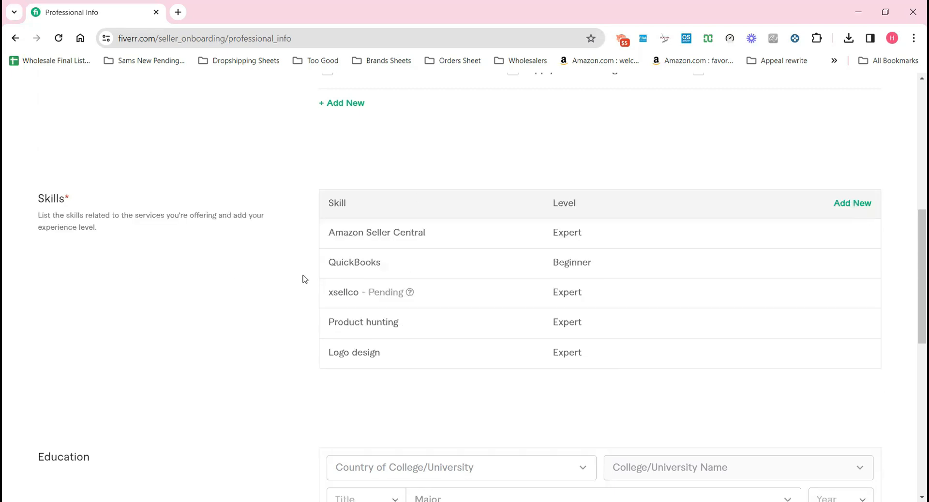
# Set the education country to Pakistan and the college to University of Central Punjab.
pyautogui.moveTo(913, 253); pyautogui.dragTo(912, 328)
pyautogui.click(503, 237)
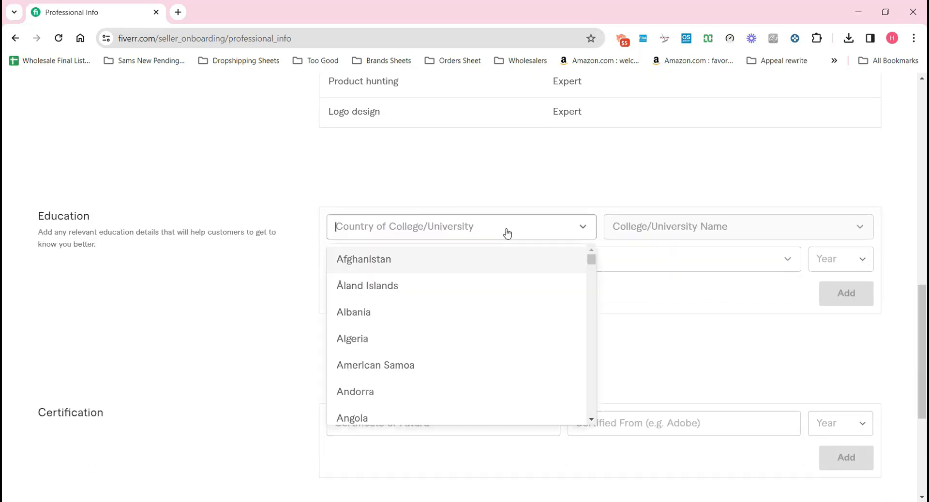
pyautogui.write('pak')
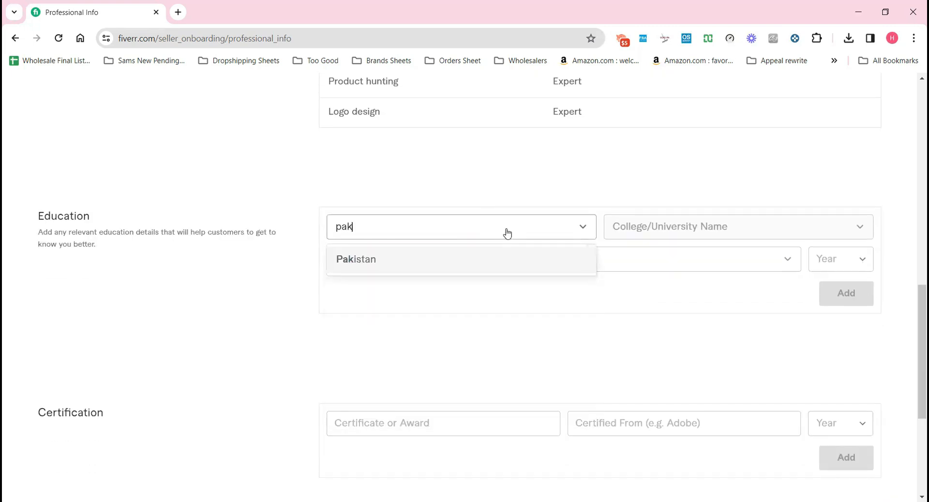
pyautogui.press('Return')
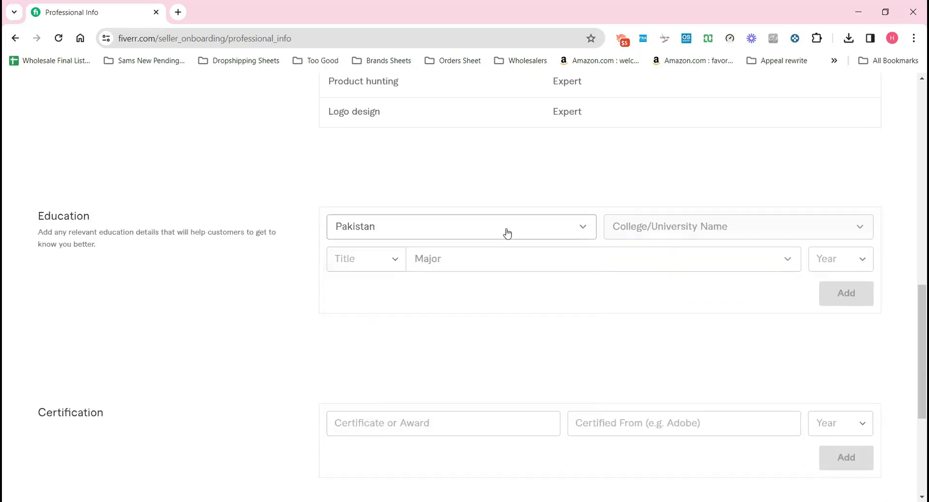
pyautogui.click(738, 231)
pyautogui.write('U')
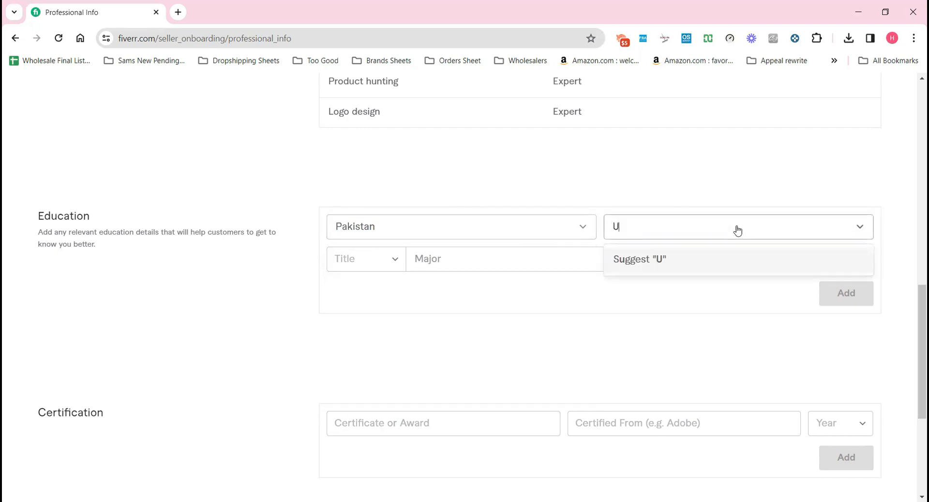
pyautogui.write('niversity of ')
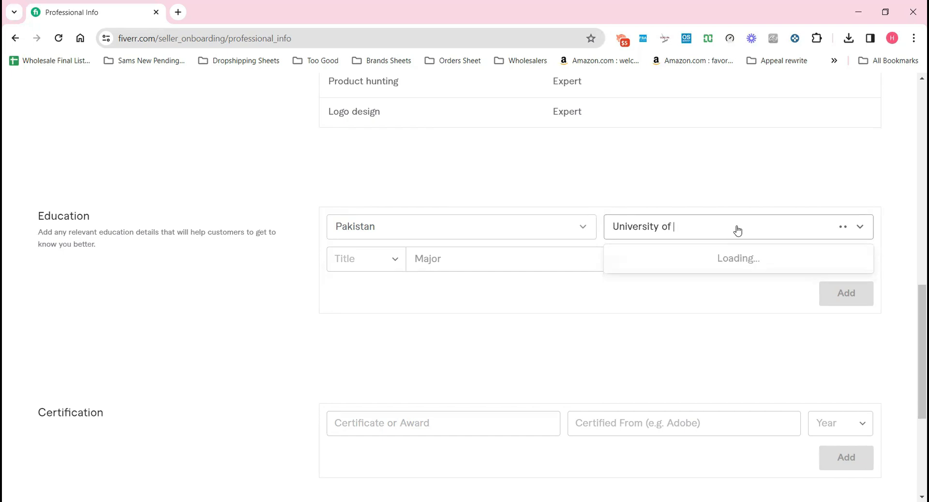
pyautogui.write('Central Punjab')
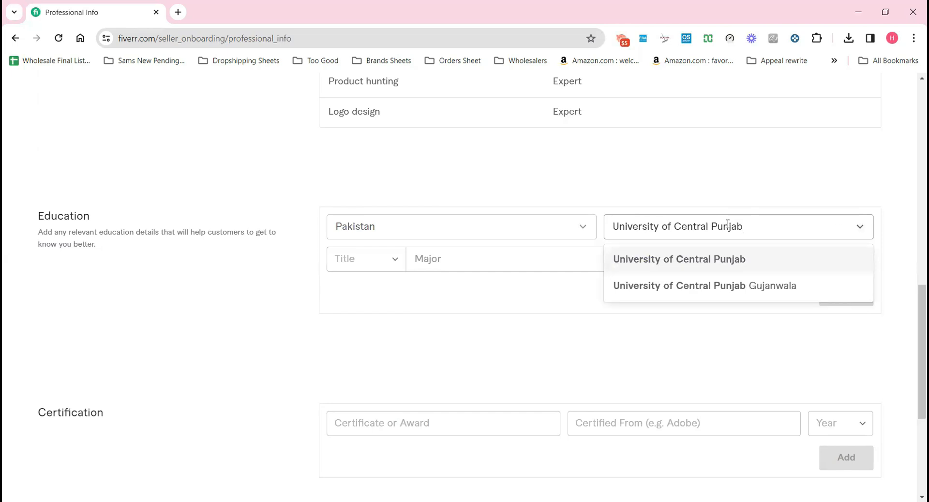
pyautogui.click(739, 262)
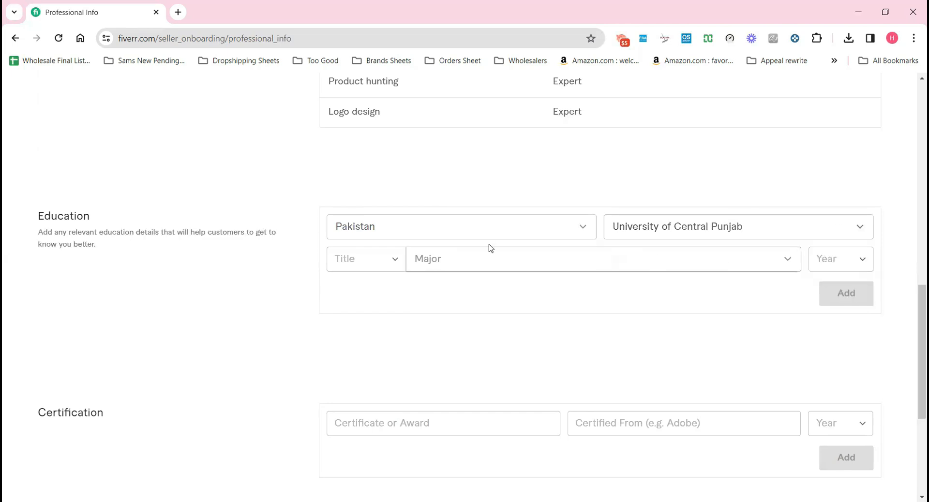
# Set title Other, major bscs, graduation year 2016, and add the education entry.
pyautogui.click(363, 260)
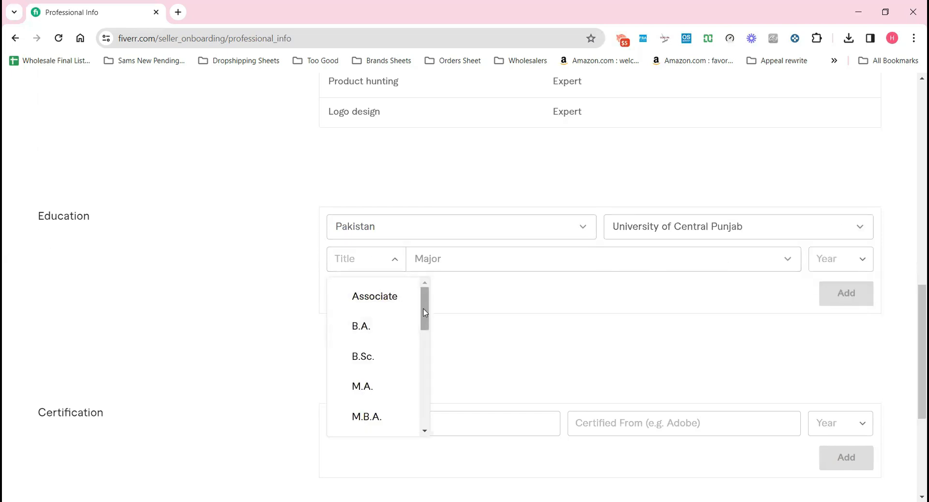
pyautogui.moveTo(424, 312); pyautogui.dragTo(425, 423)
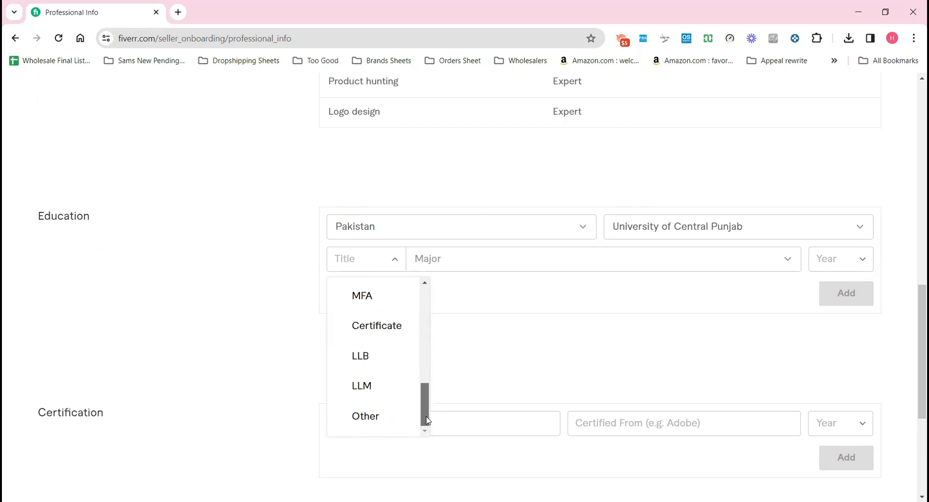
pyautogui.click(367, 421)
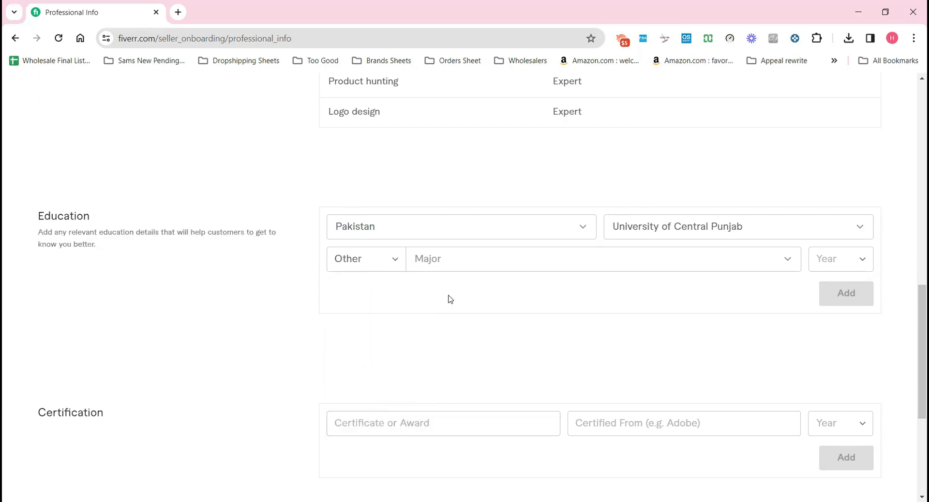
pyautogui.click(455, 259)
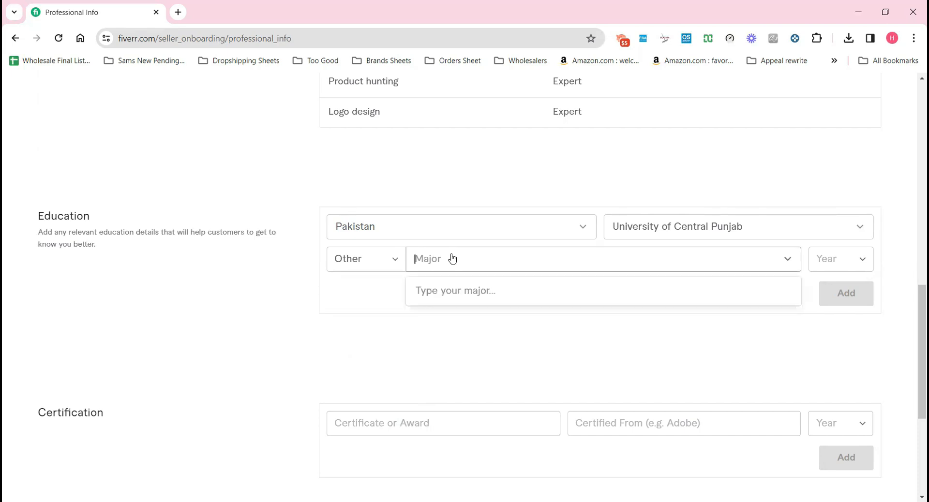
pyautogui.write('BSCS')
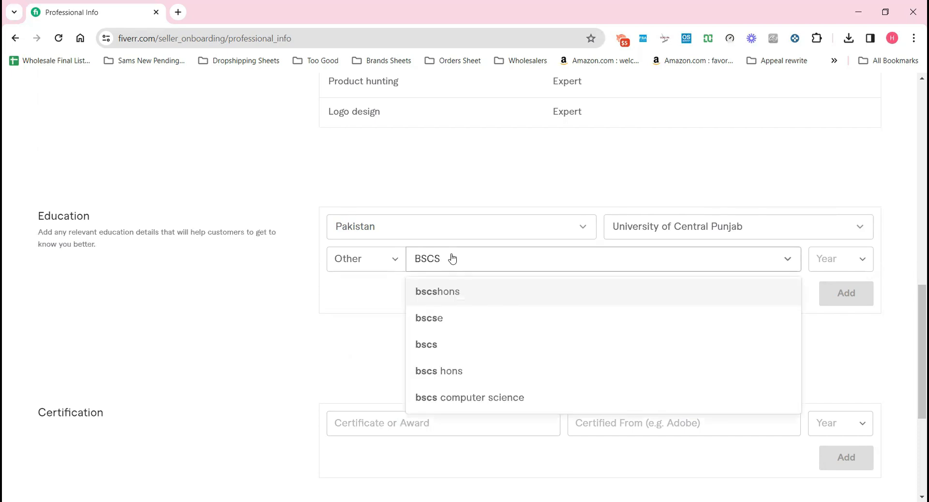
pyautogui.click(452, 347)
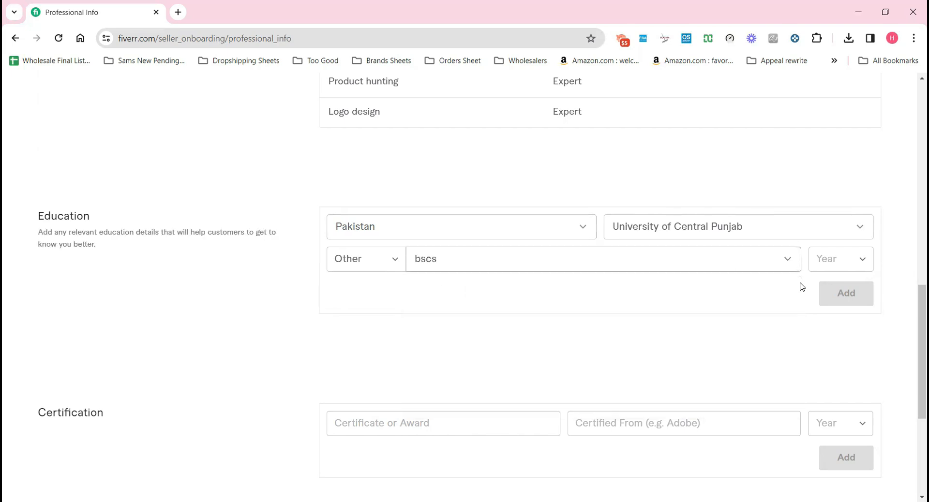
pyautogui.click(860, 260)
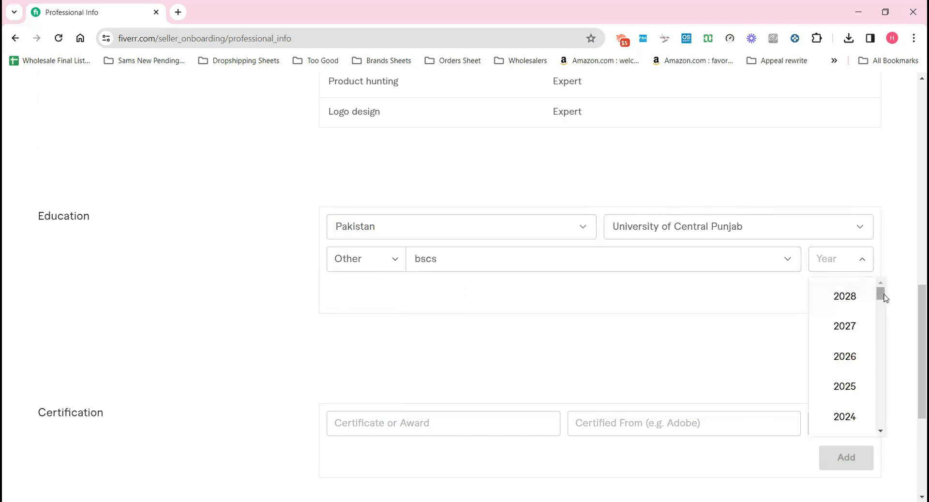
pyautogui.moveTo(881, 306); pyautogui.dragTo(880, 317)
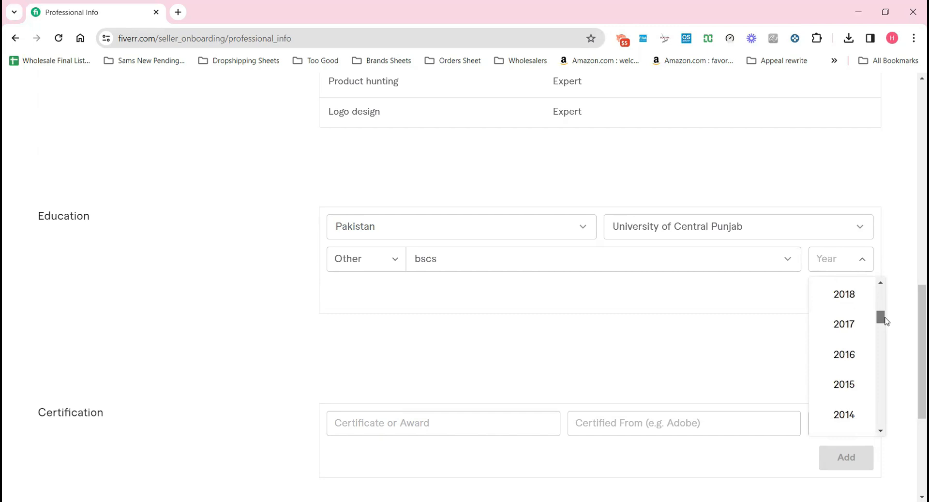
pyautogui.click(853, 355)
pyautogui.click(854, 294)
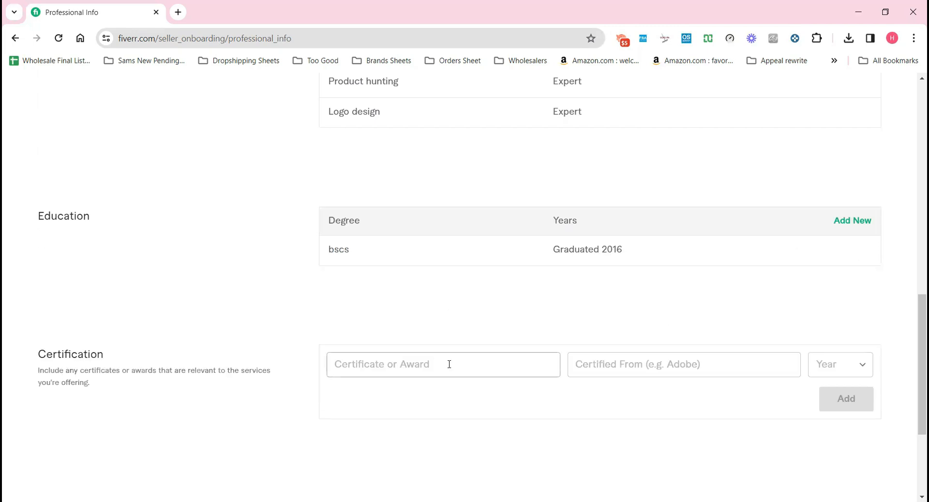
# Enter certificate 'Freelancing in web development' certified from eRozgaar.
pyautogui.click(433, 365)
pyautogui.write('F')
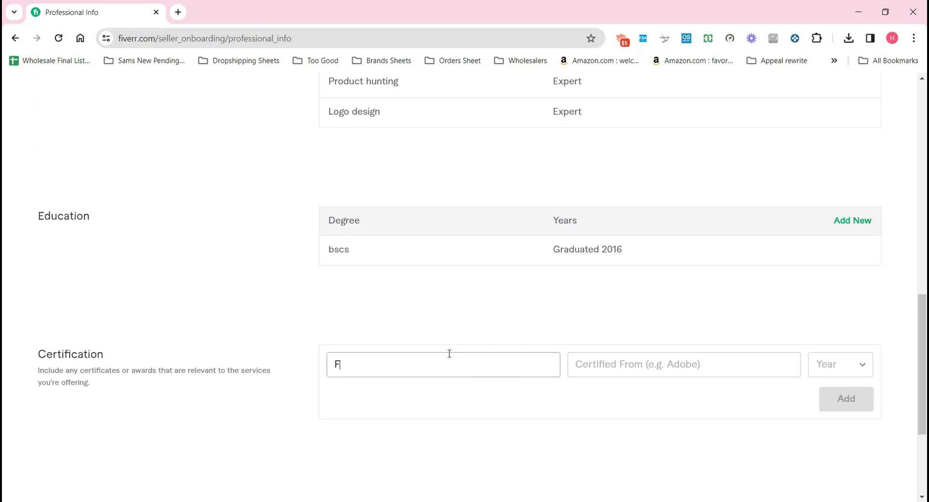
pyautogui.write('reelancing in Gra')
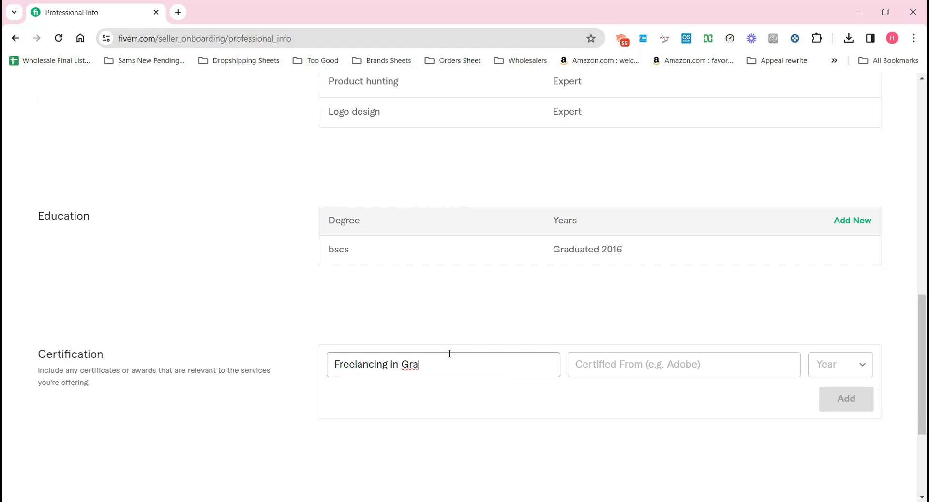
pyautogui.press('BackSpace')
pyautogui.press('BackSpace')
pyautogui.write('webs')
pyautogui.write('de')
pyautogui.write('b')
pyautogui.press('BackSpace')
pyautogui.write('velopment')
pyautogui.click(654, 366)
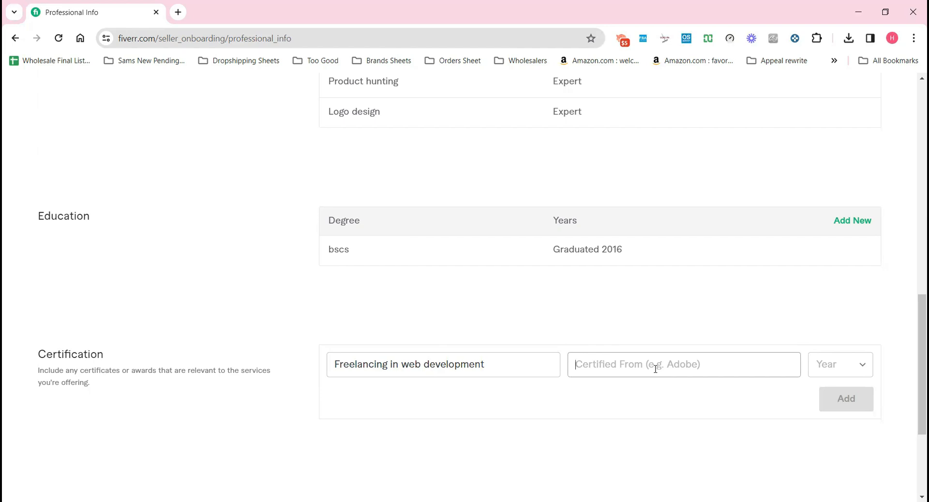
pyautogui.write('eRo')
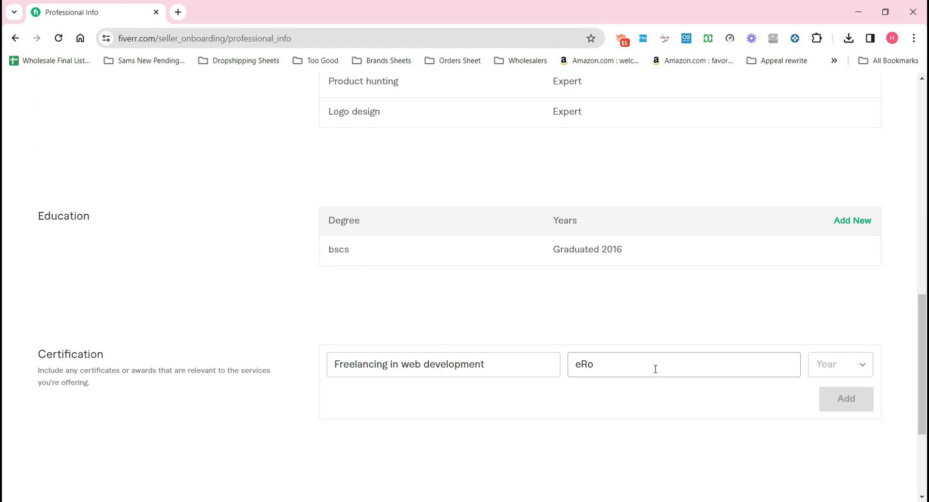
pyautogui.write('zgaar')
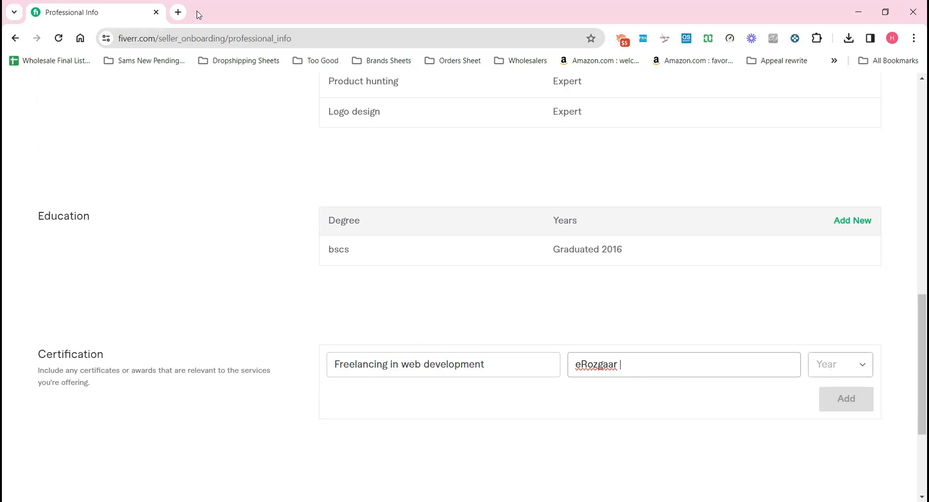
# Search Google for 'e rozgar' in a new tab, then return to the Fiverr form.
pyautogui.click(178, 12)
pyautogui.write('er')
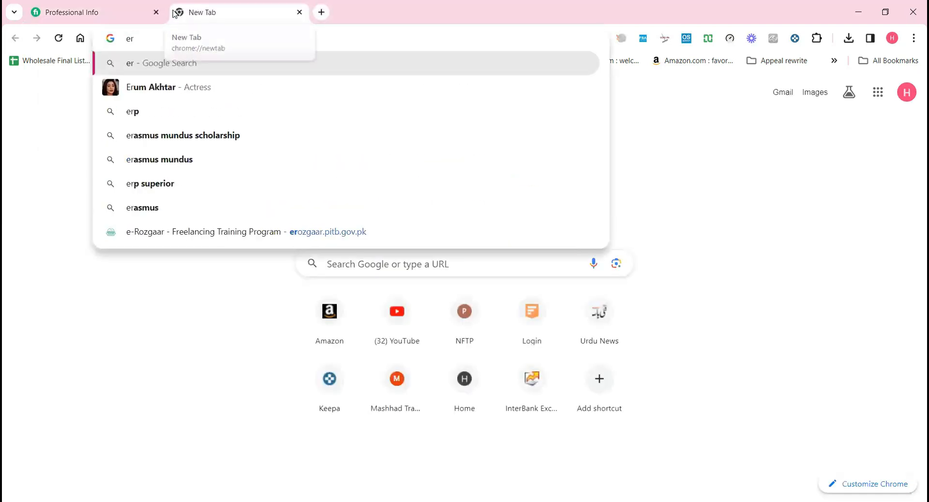
pyautogui.write('oz')
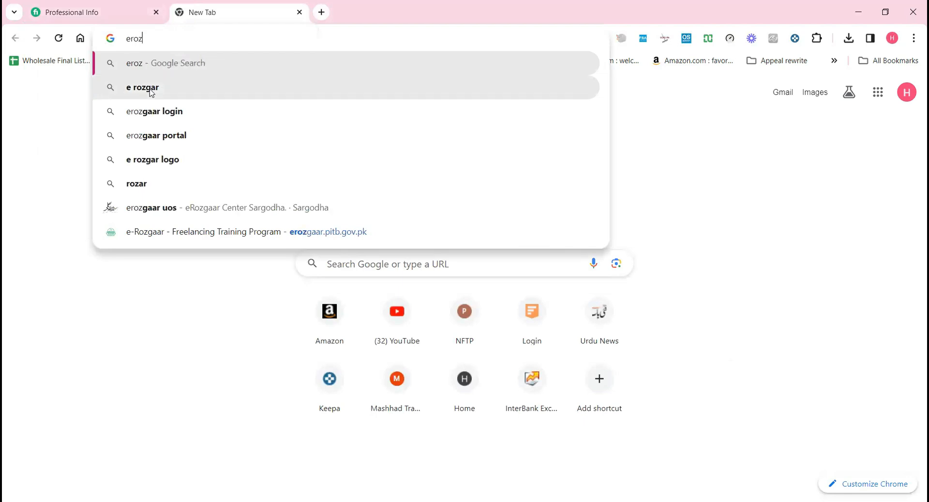
pyautogui.click(152, 88)
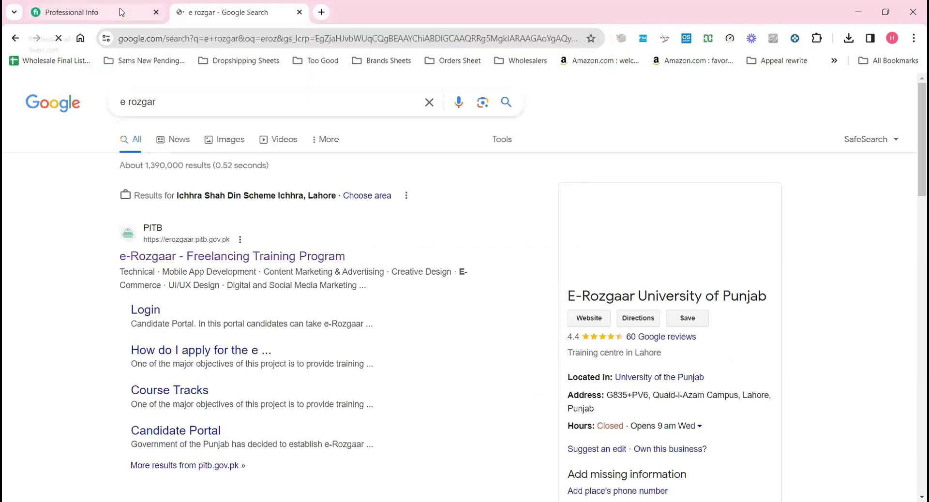
pyautogui.click(121, 12)
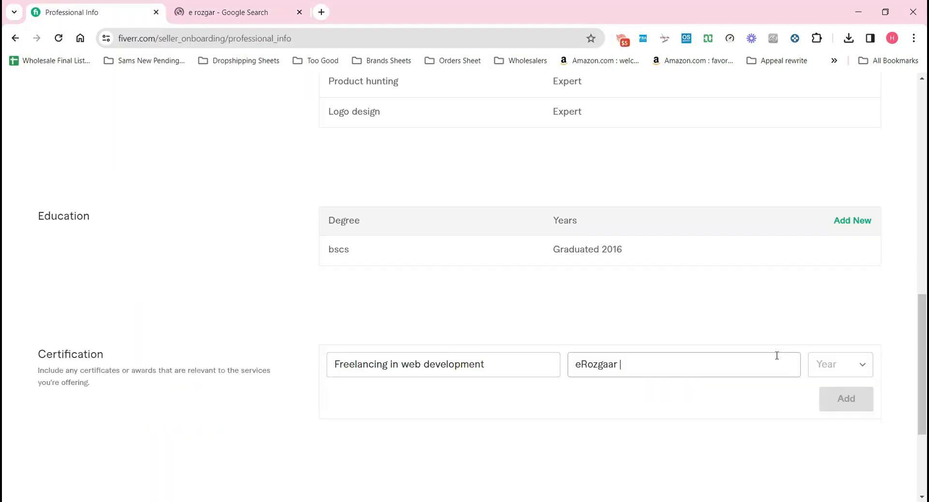
# Set the eRozgaar certificate year to 2019 and add it to the list.
pyautogui.click(842, 375)
pyautogui.click(880, 341)
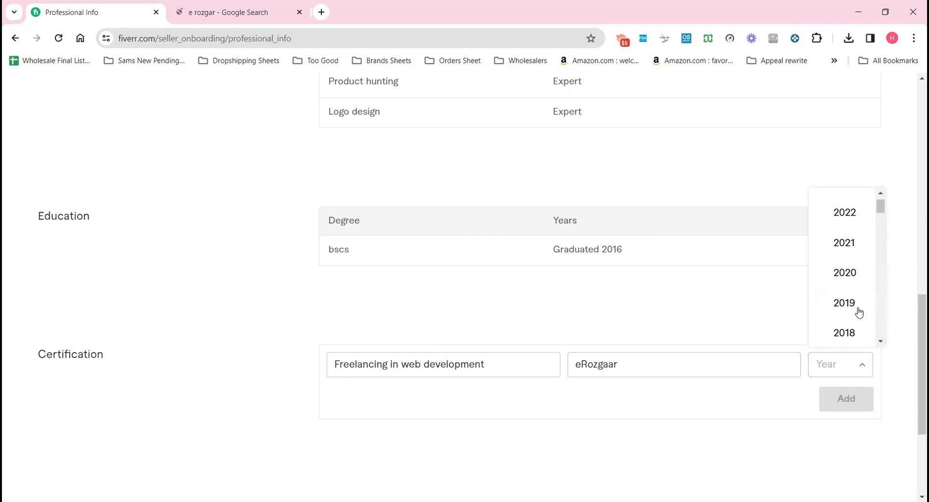
pyautogui.click(859, 313)
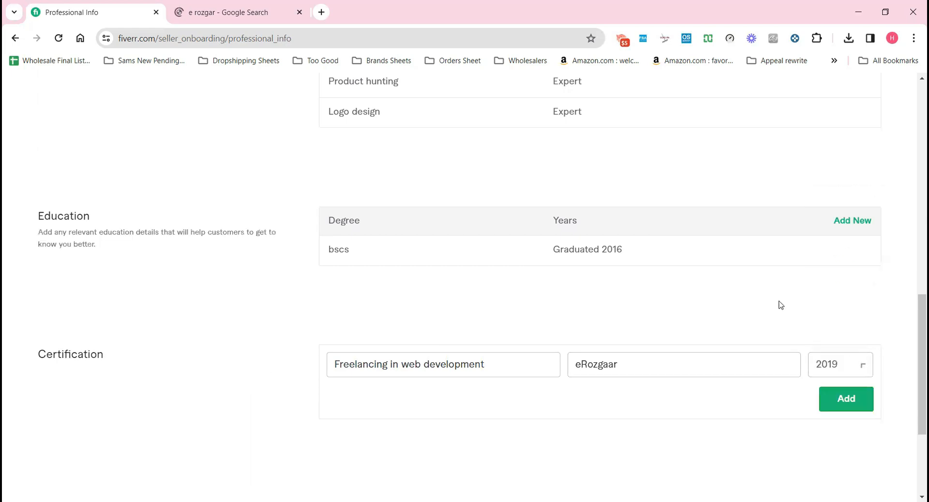
pyautogui.click(845, 405)
pyautogui.scroll(-3, 912, 392)
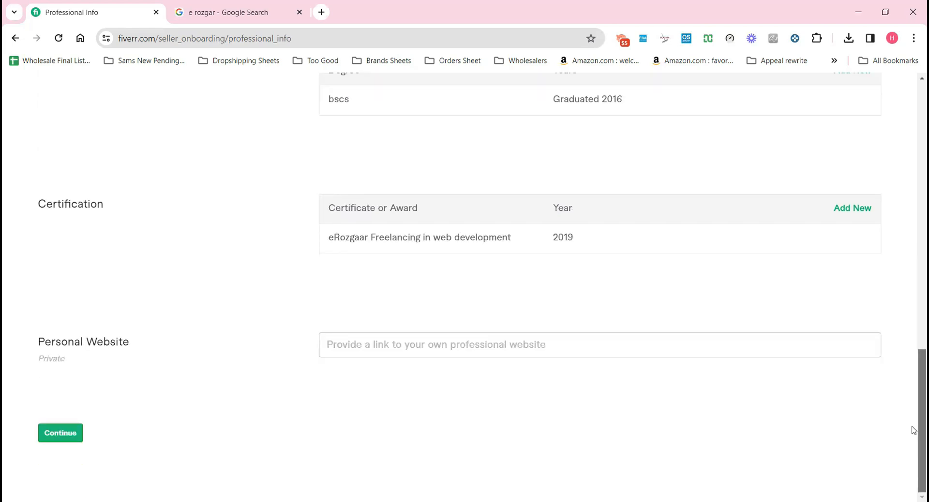
# Add a 2019 'Amazon Private Label' certification from Amazing.com.
pyautogui.click(862, 210)
pyautogui.click(434, 214)
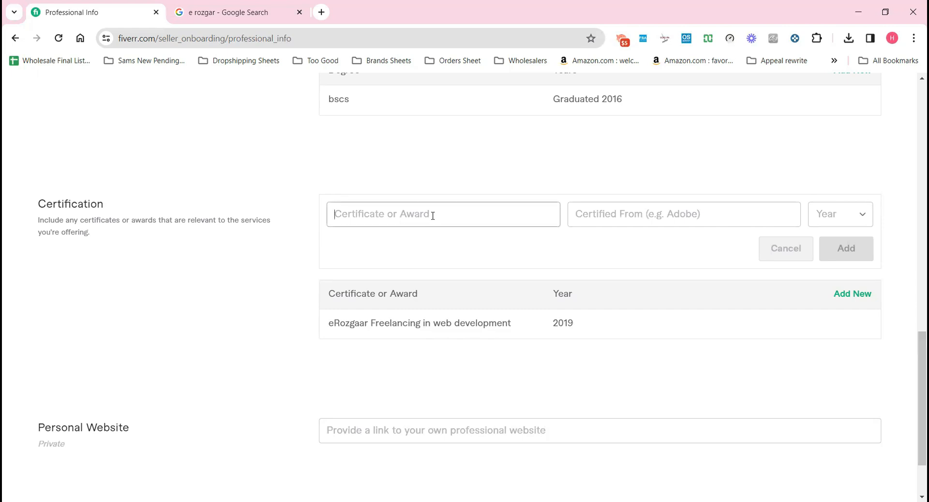
pyautogui.write('Amazon Se')
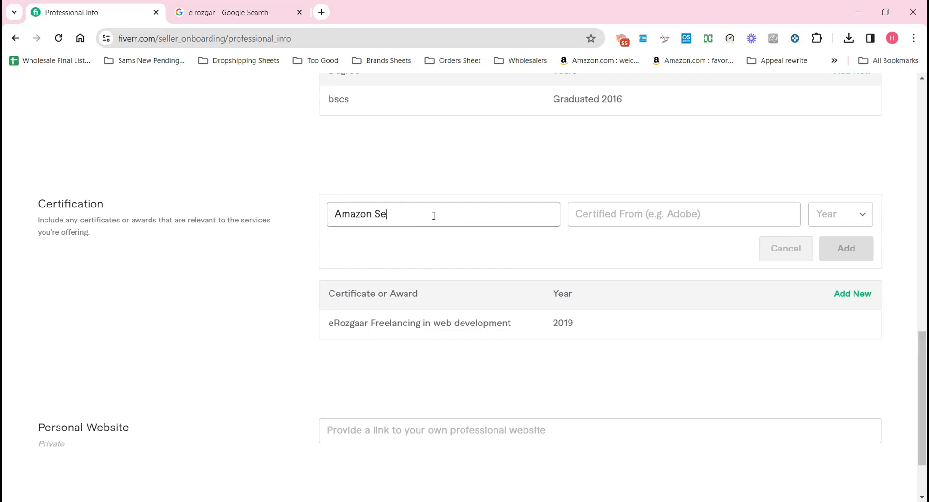
pyautogui.write('ller Cent')
pyautogui.write('ra')
pyautogui.write('l Pr')
pyautogui.press('BackSpace')
pyautogui.press('BackSpace')
pyautogui.press('BackSpace')
pyautogui.press('BackSpace')
pyautogui.press('BackSpace')
pyautogui.press('BackSpace')
pyautogui.press('BackSpace')
pyautogui.press('BackSpace')
pyautogui.press('BackSpace')
pyautogui.press('BackSpace')
pyautogui.press('BackSpace')
pyautogui.press('BackSpace')
pyautogui.press('BackSpace')
pyautogui.press('BackSpace')
pyautogui.press('BackSpace')
pyautogui.press('BackSpace')
pyautogui.press('BackSpace')
pyautogui.write('Private Label')
pyautogui.click(649, 215)
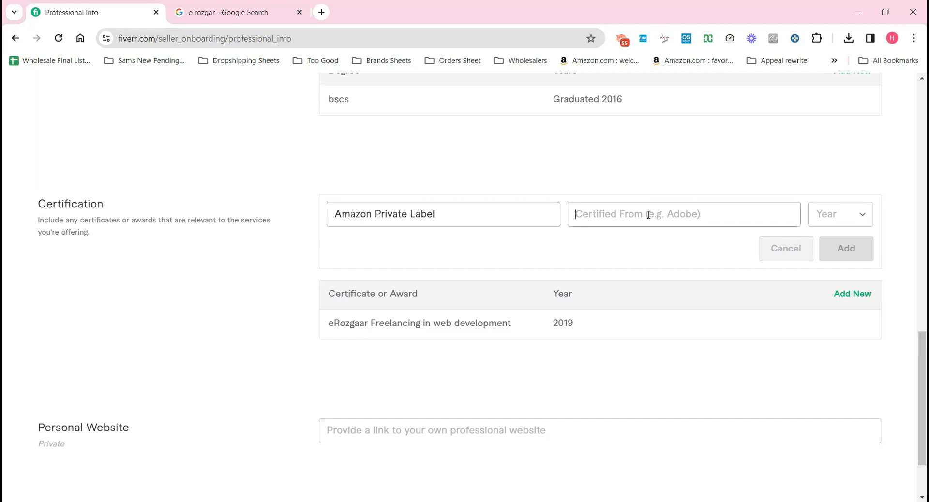
pyautogui.write('Amaz')
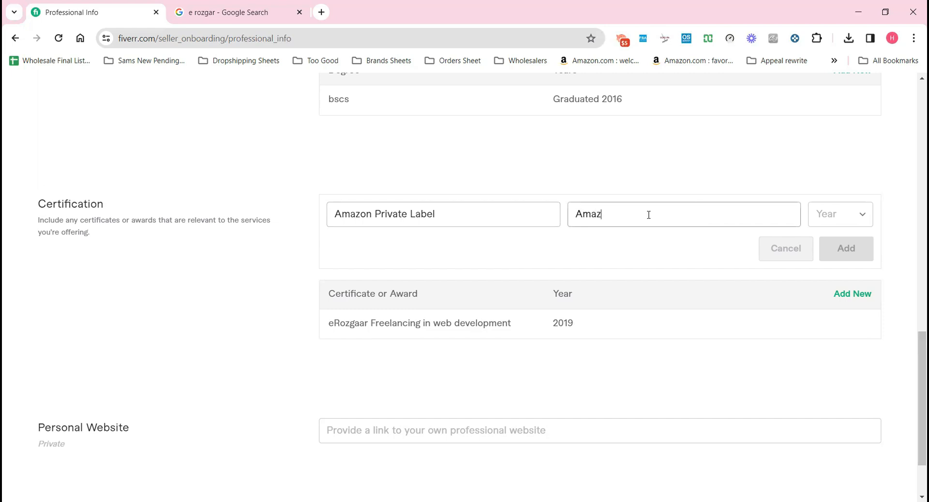
pyautogui.write('ing.com')
pyautogui.click(839, 215)
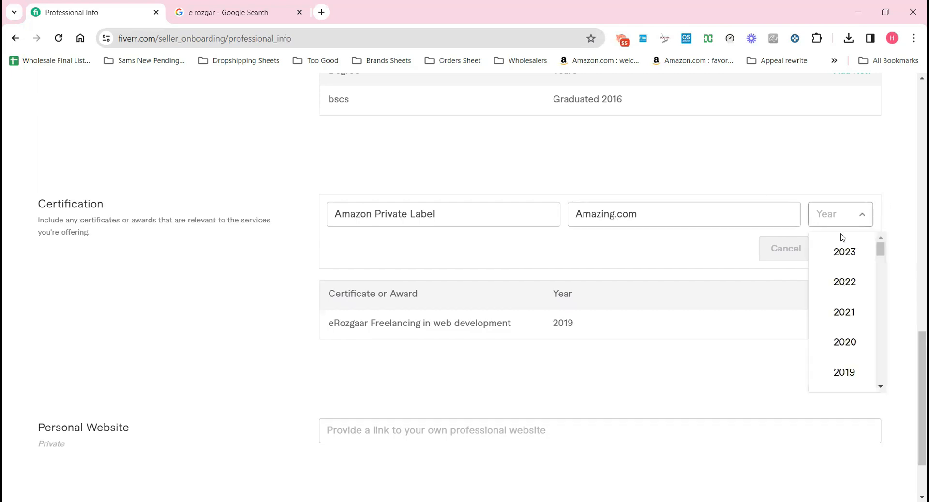
pyautogui.click(880, 386)
pyautogui.click(854, 350)
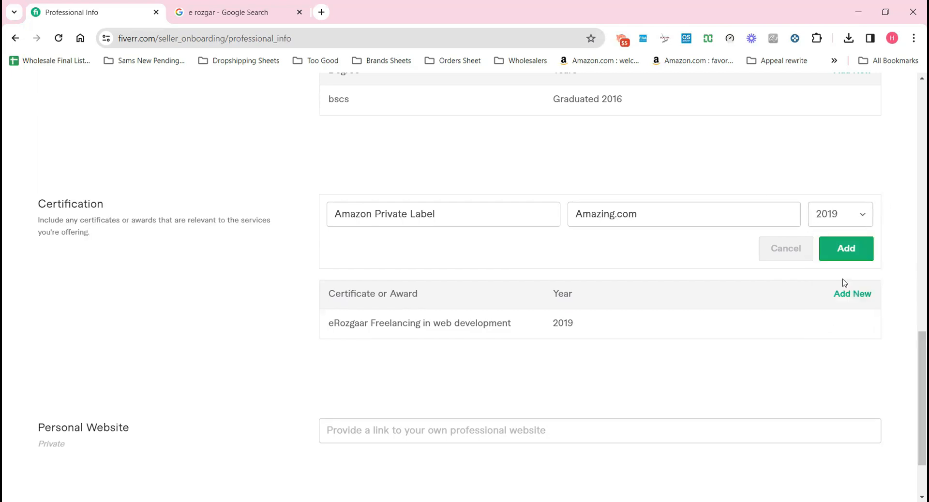
pyautogui.click(845, 253)
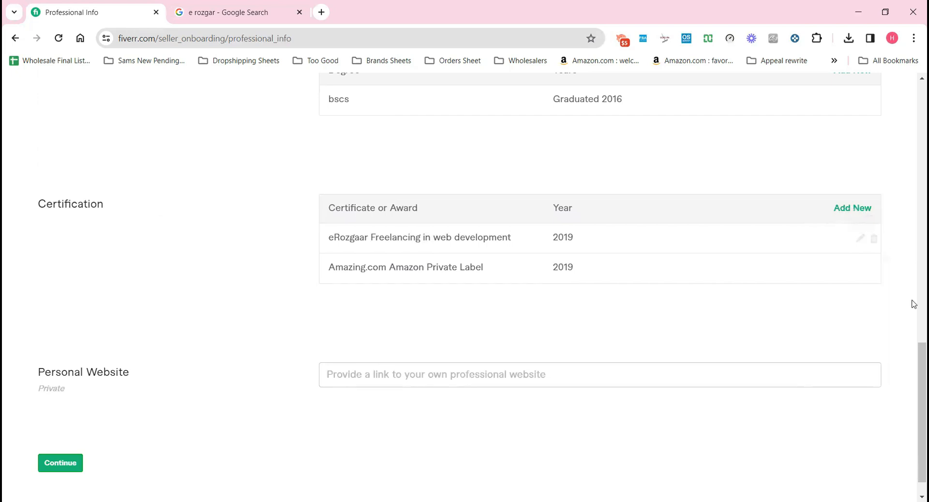
# After Continue flags missing experience, set the Business occupation years From 2014 To 2023.
pyautogui.scroll(-1, 913, 397)
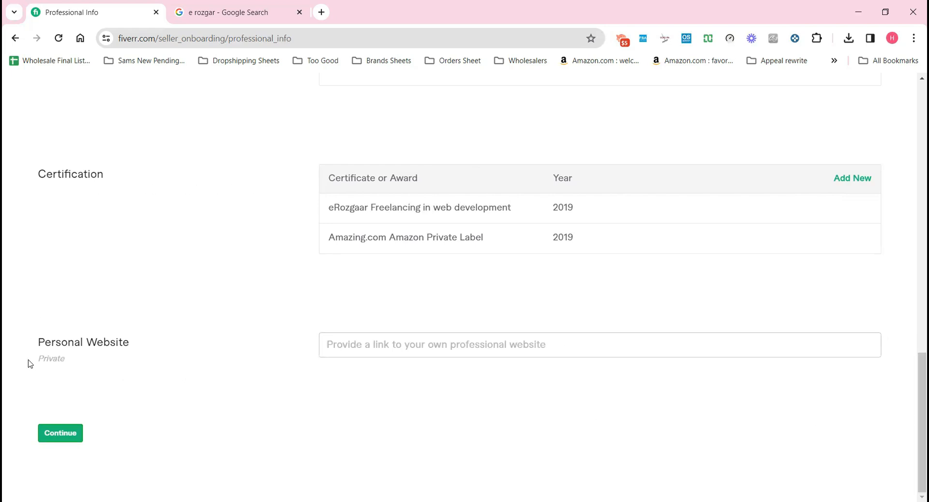
pyautogui.click(68, 444)
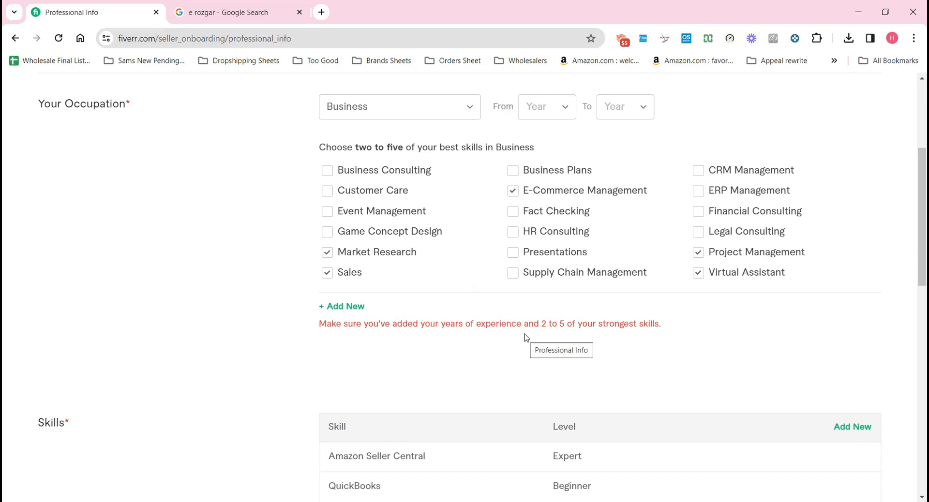
pyautogui.click(560, 112)
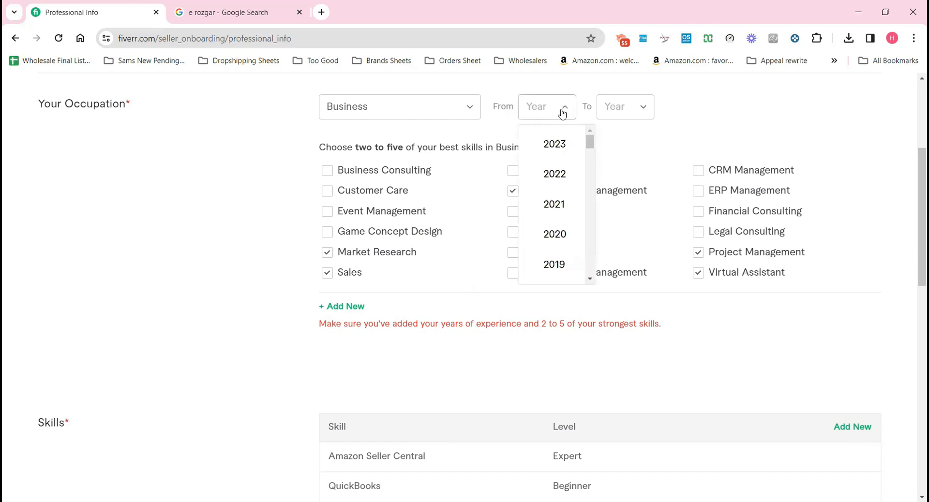
pyautogui.scroll(-4, 592, 281)
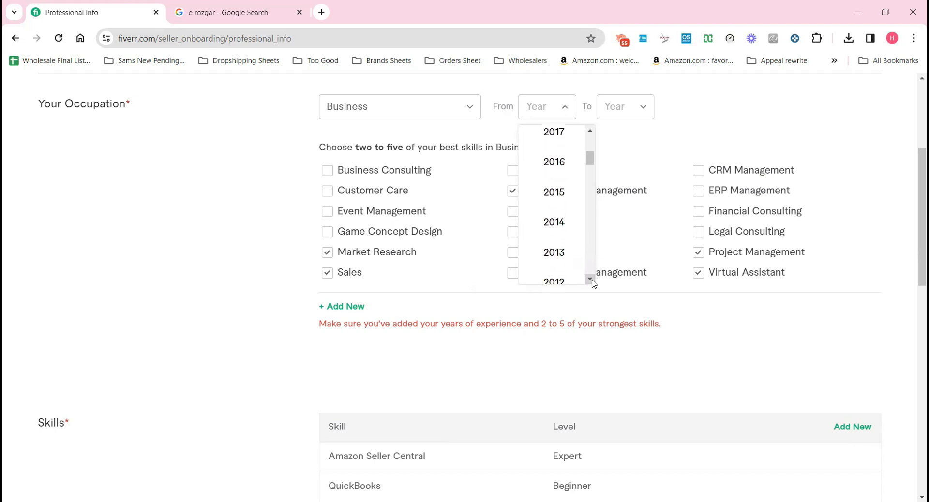
pyautogui.click(564, 251)
pyautogui.click(549, 114)
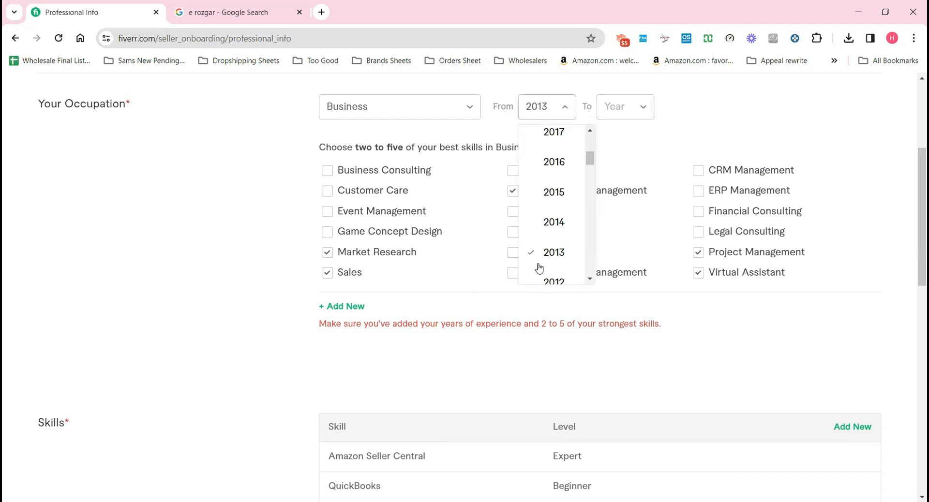
pyautogui.click(566, 230)
pyautogui.click(643, 105)
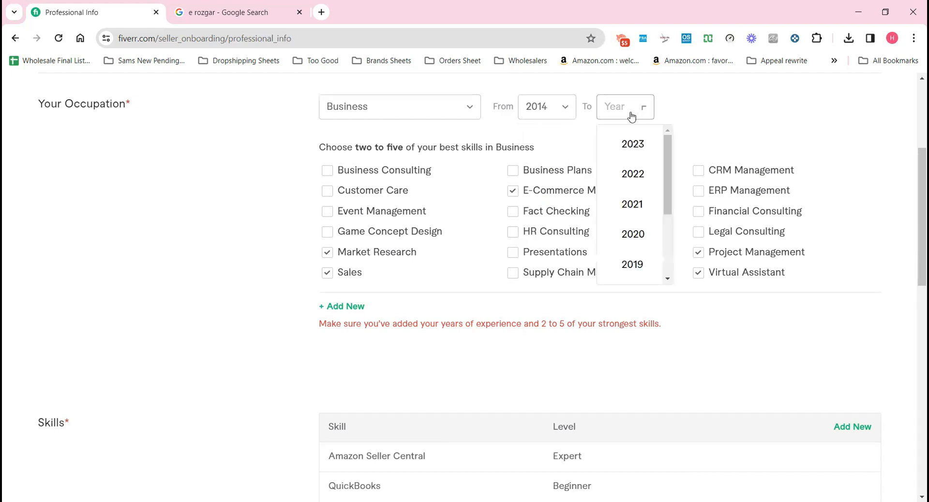
pyautogui.click(647, 154)
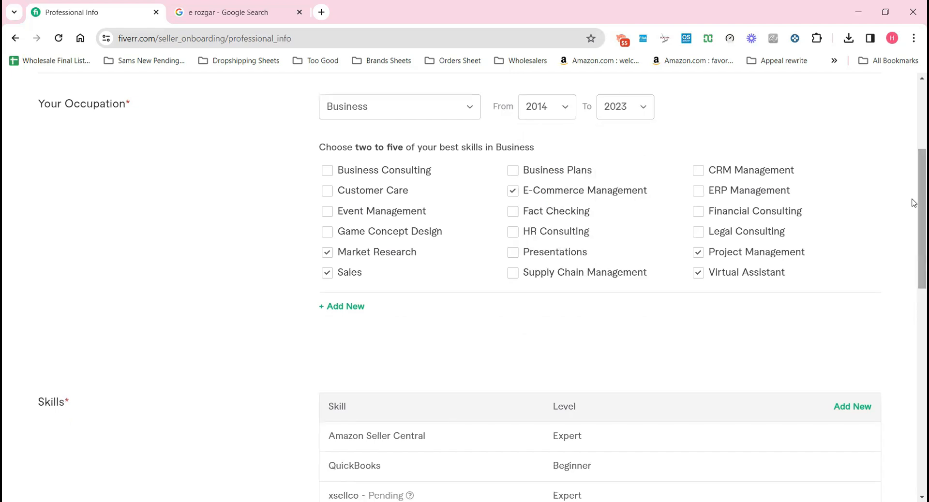
pyautogui.moveTo(913, 203); pyautogui.dragTo(912, 440)
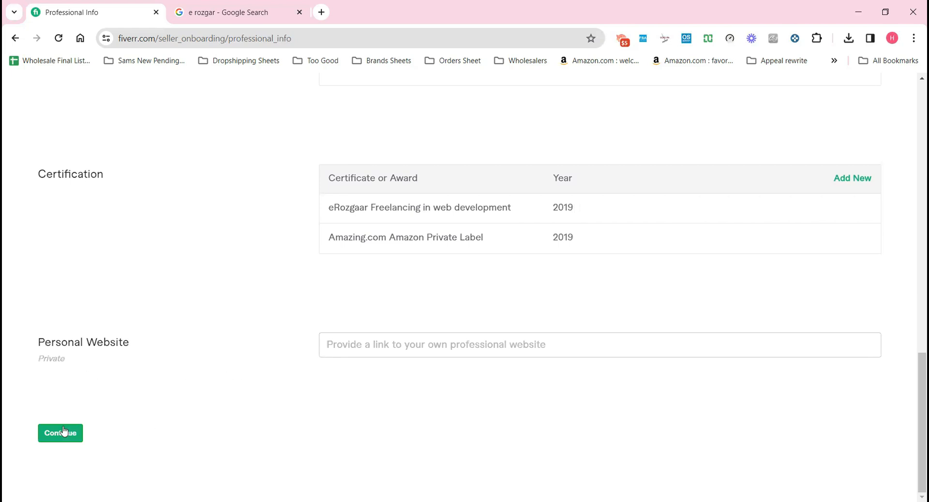
# Continue to the Account Security step and start adding a phone number for verification.
pyautogui.click(58, 434)
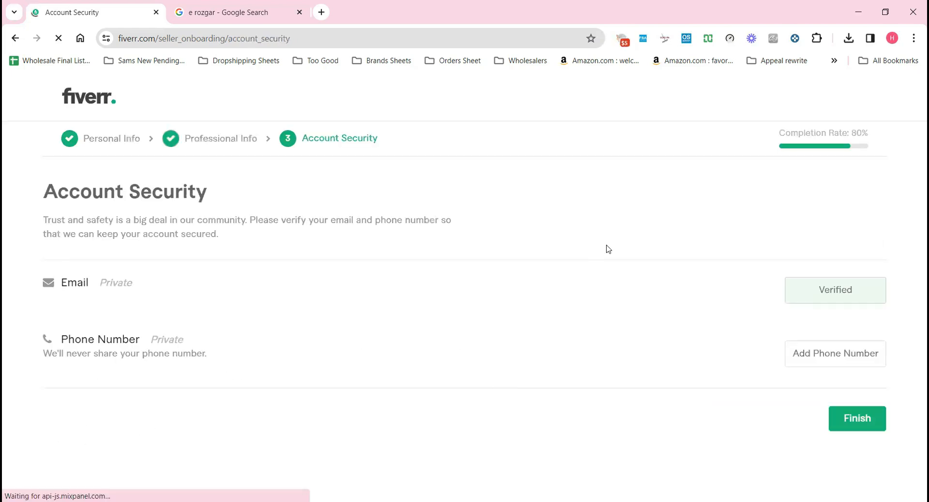
pyautogui.click(819, 357)
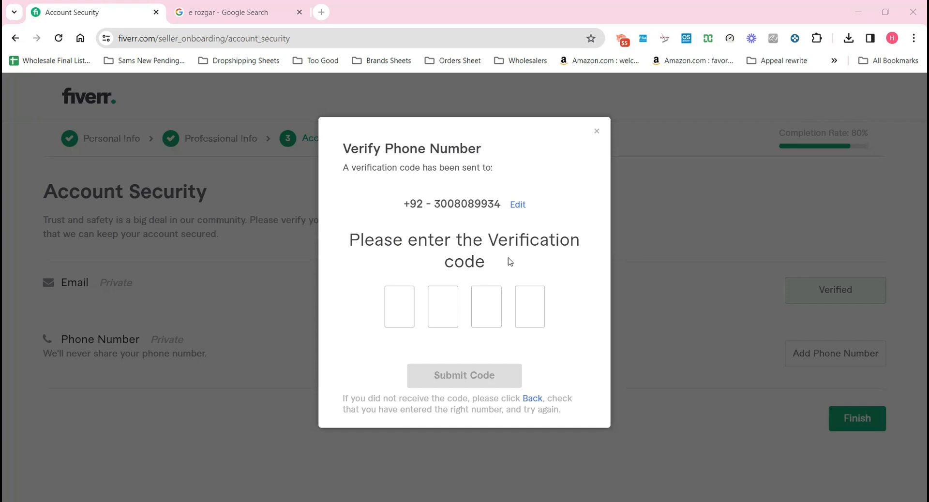
# Remove the leading zero from the phone number, request the code by call, and begin entering it.
pyautogui.click(518, 205)
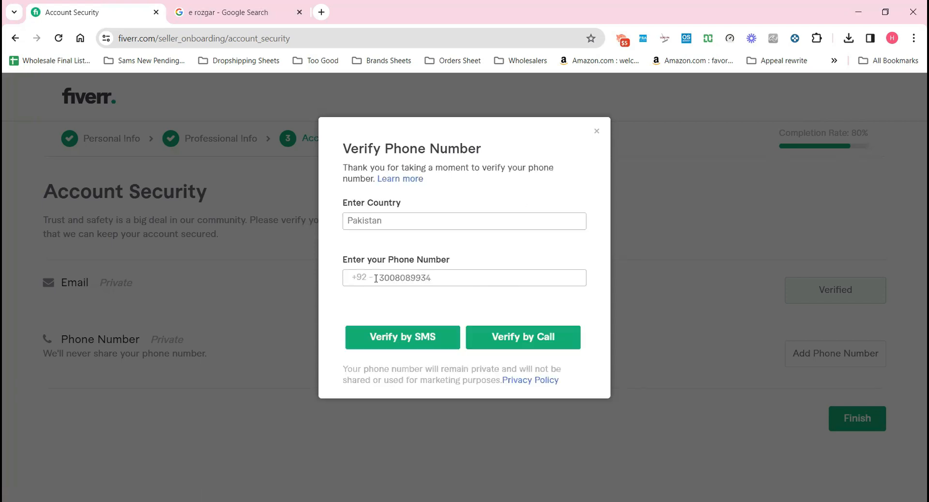
pyautogui.click(381, 276)
pyautogui.write('0')
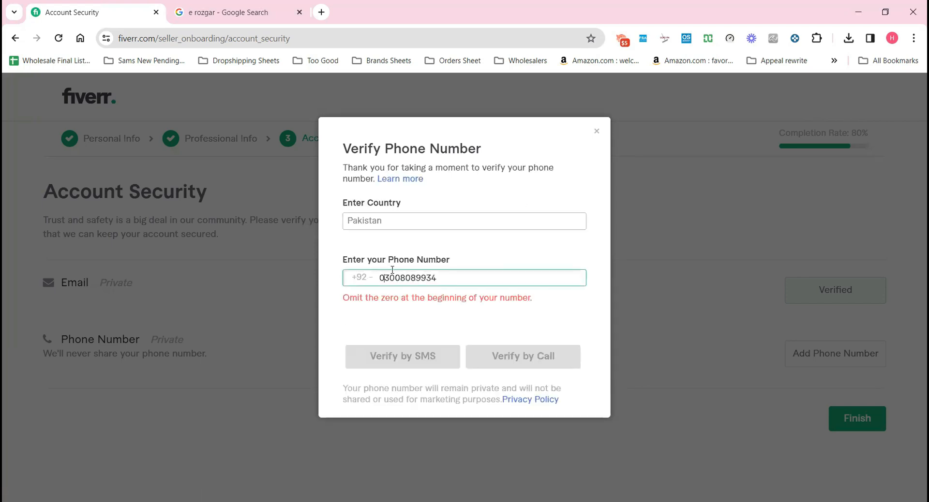
pyautogui.press('BackSpace')
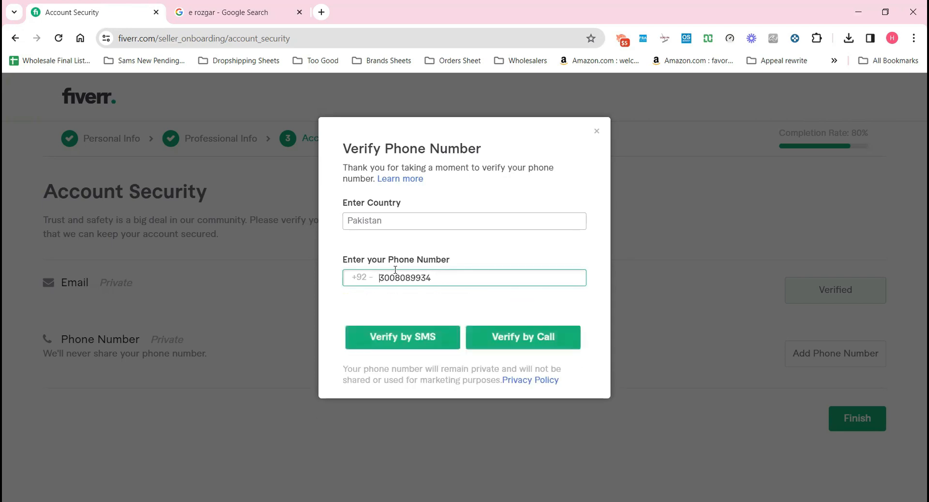
pyautogui.click(558, 341)
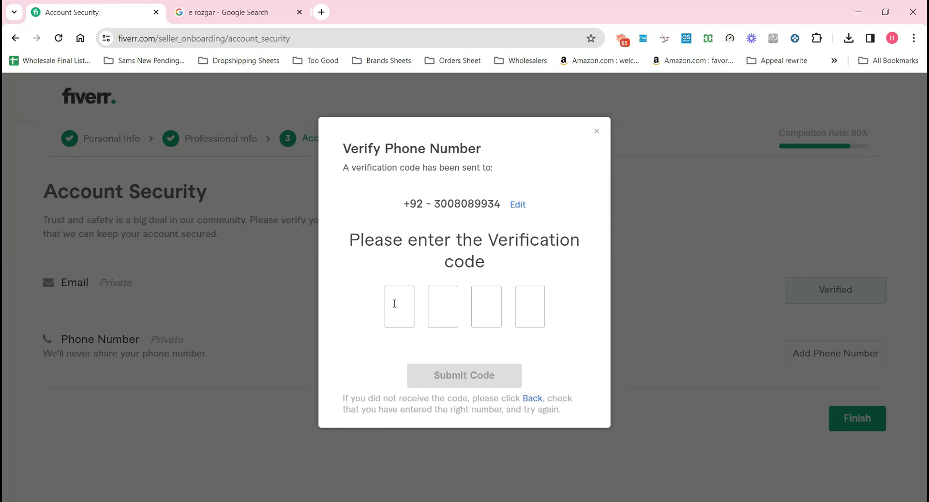
pyautogui.click(395, 304)
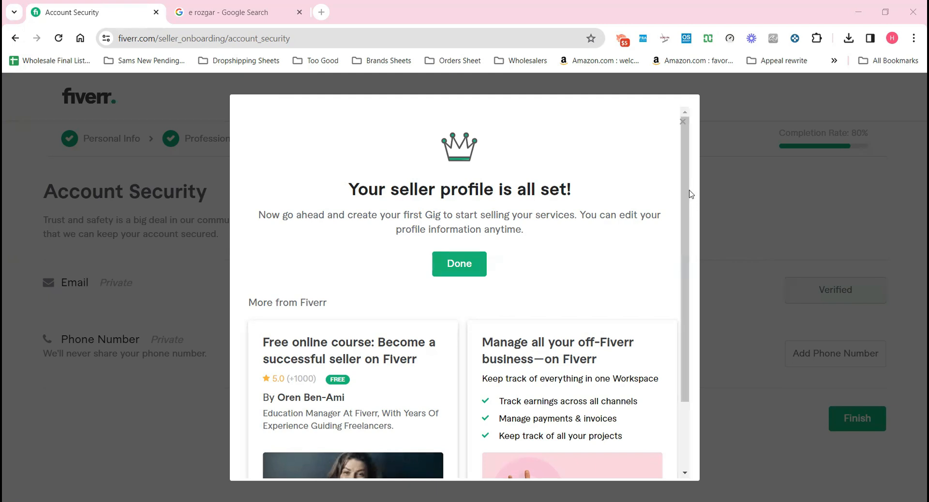
pyautogui.moveTo(690, 193); pyautogui.dragTo(679, 312)
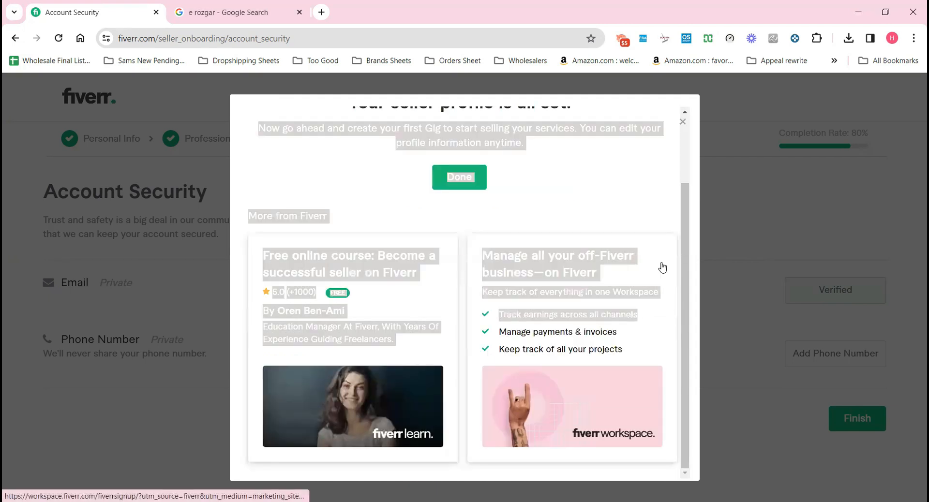
pyautogui.click(535, 200)
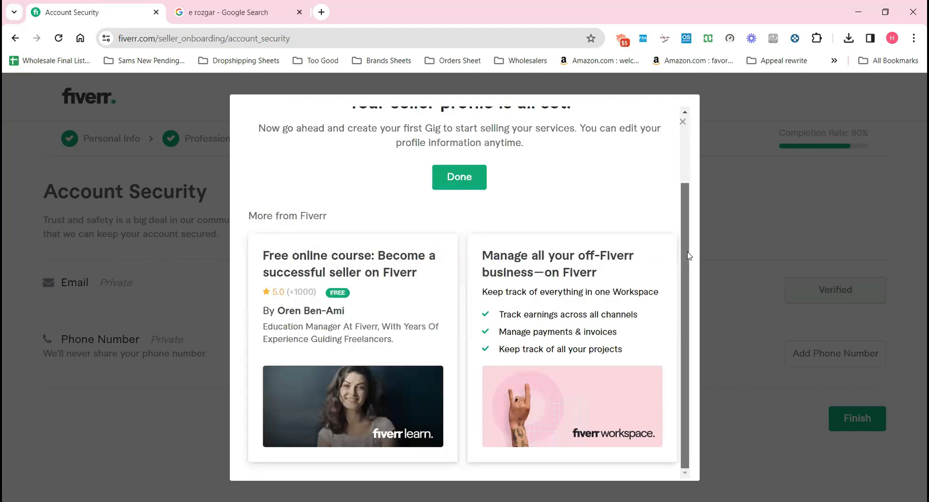
pyautogui.moveTo(689, 256); pyautogui.dragTo(693, 209)
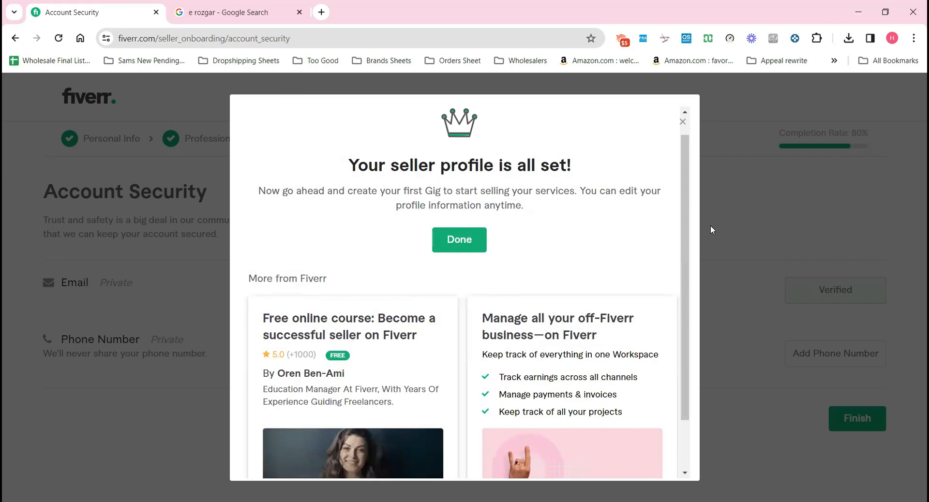